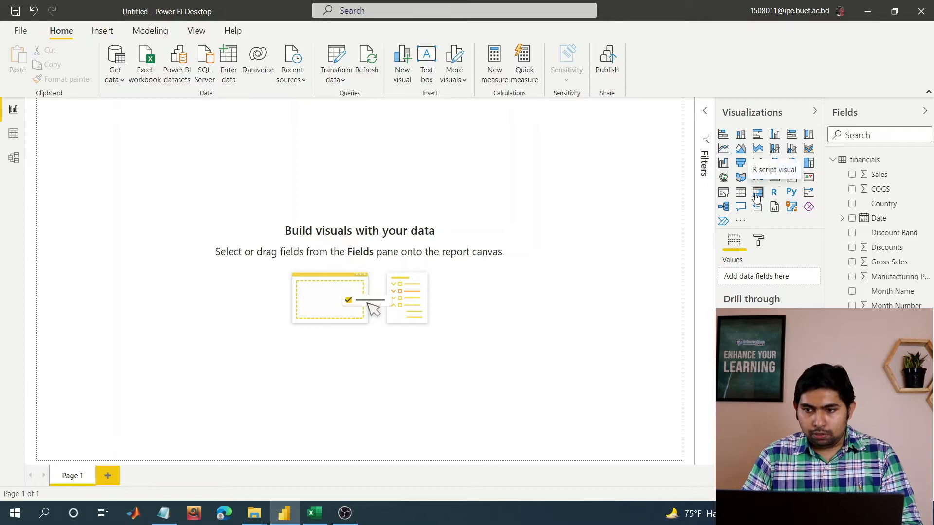
Insert a matrix visual, move it away from the page corner, and place the Segment field in its rows
click(758, 193)
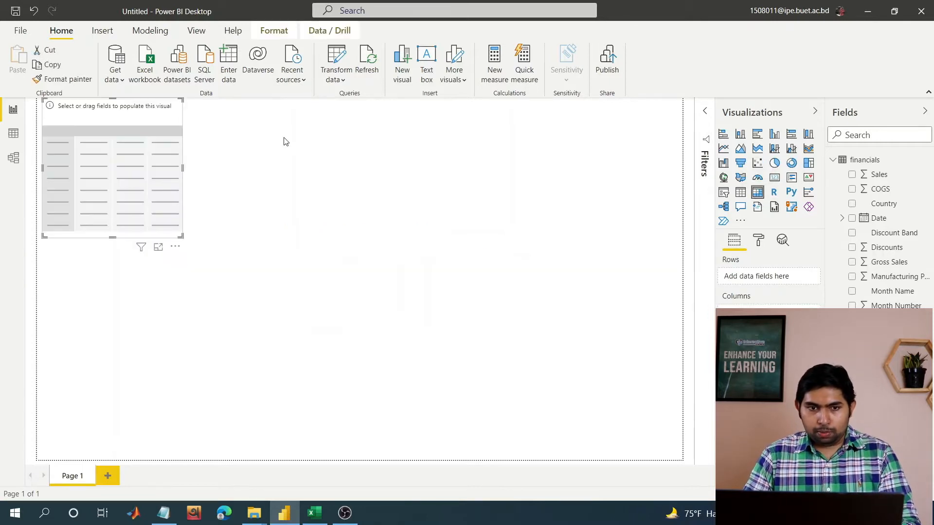
drag(171, 118, 269, 168)
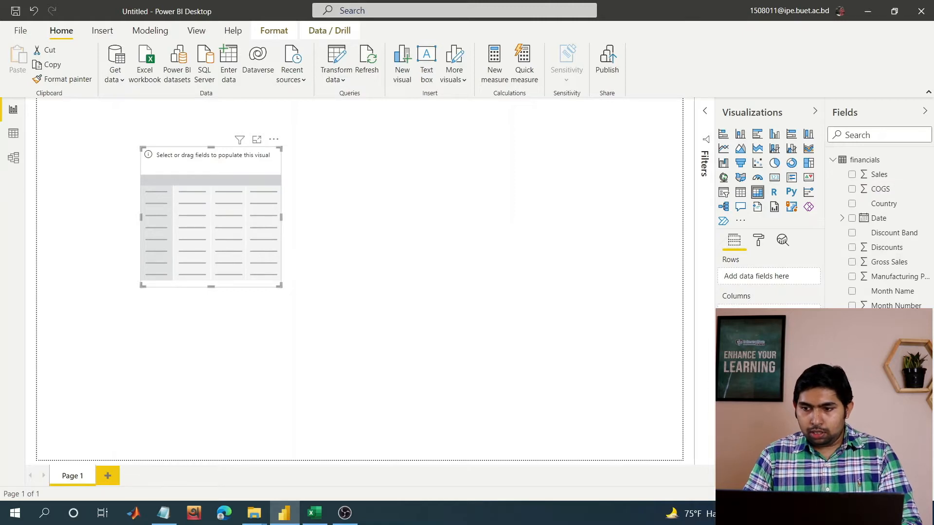
drag(887, 320, 771, 278)
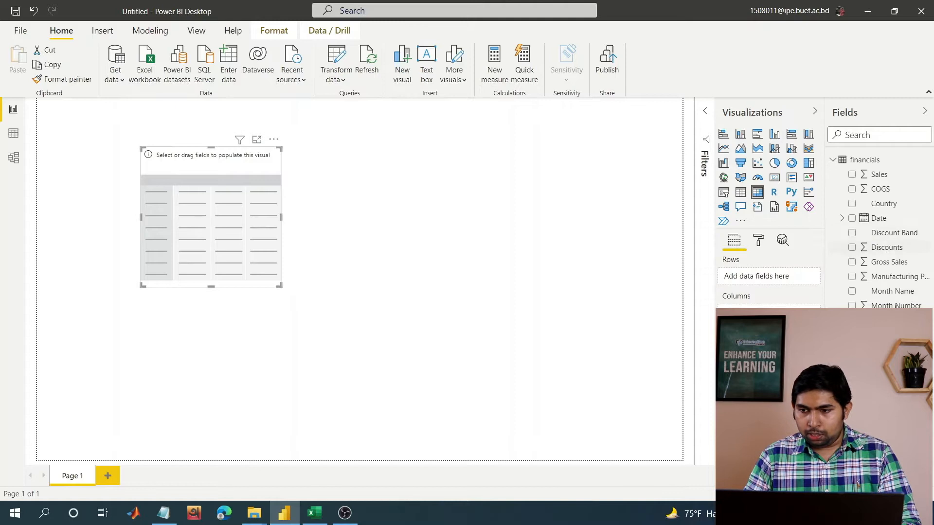
drag(884, 364, 766, 280)
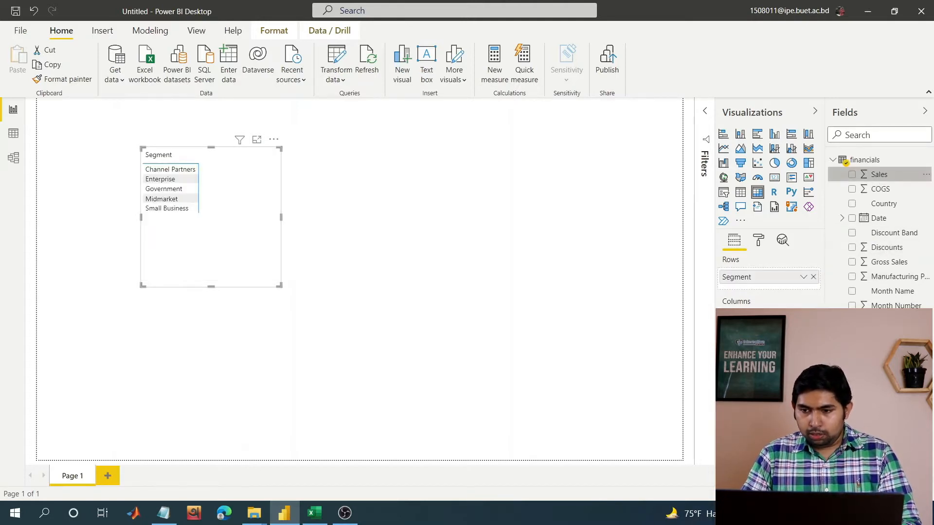
Add Sales as the matrix values and Country as its columns, and widen the visual to fit all countries
click(851, 173)
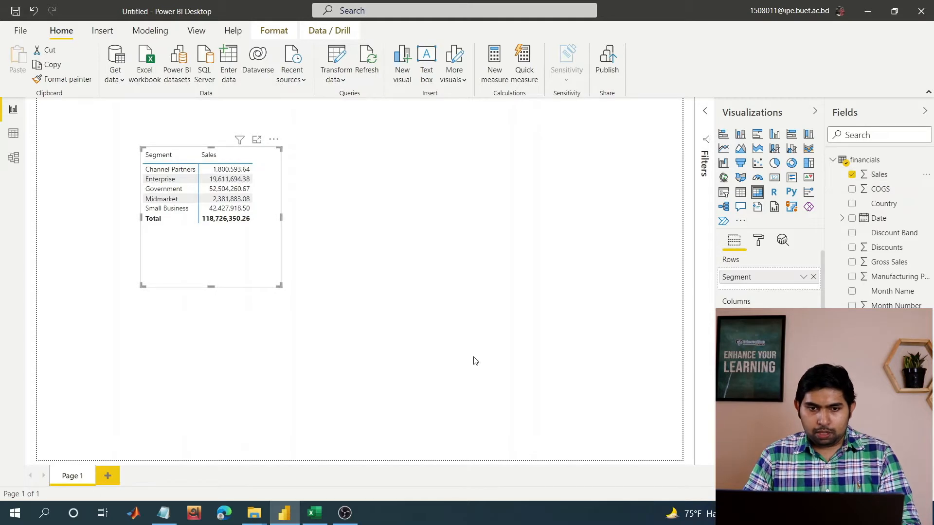
mouse_move(281, 218)
mouse_down()
mouse_move(292, 223)
mouse_move(267, 223)
mouse_up()
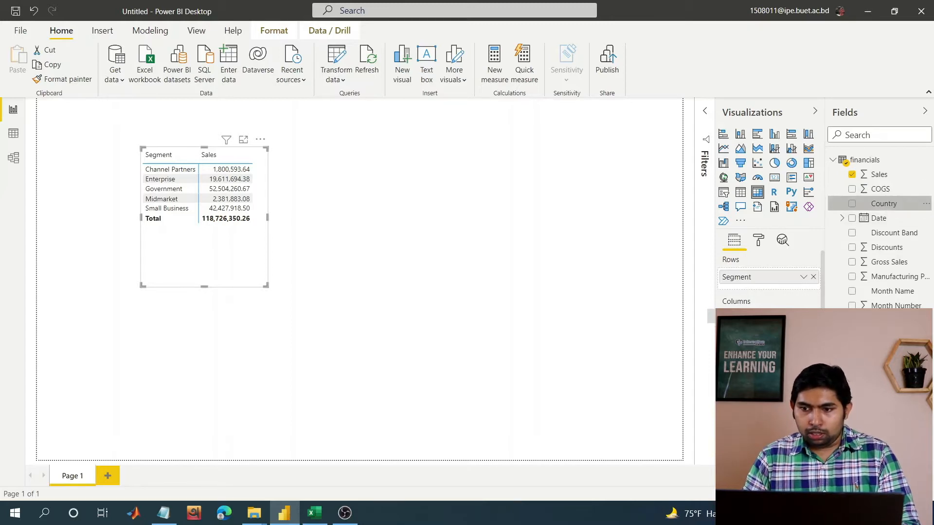
click(852, 204)
drag(268, 219, 538, 232)
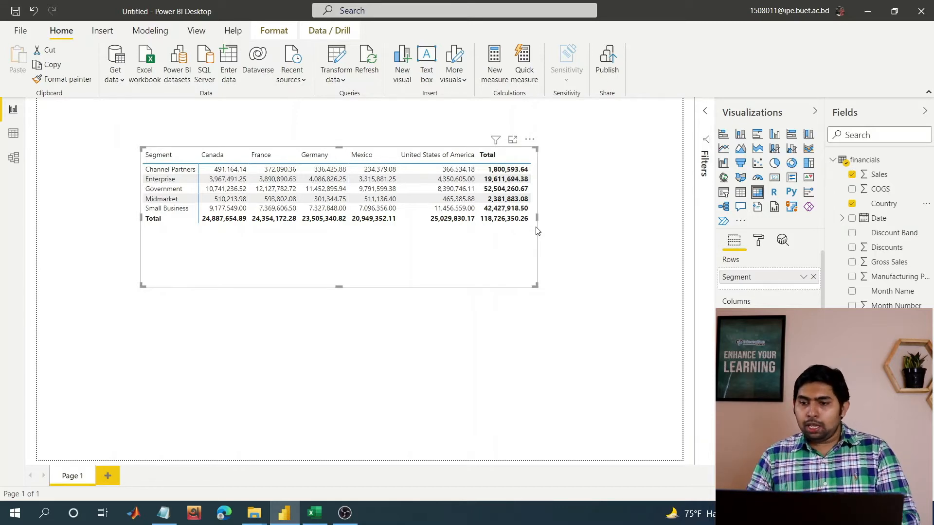
Set the alignment of the matrix's row headers to Center
click(759, 241)
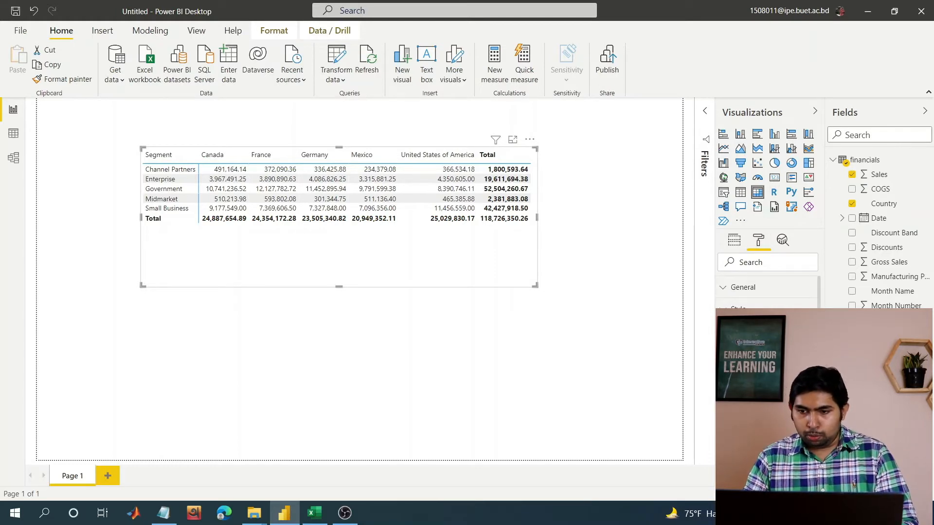
scroll(767, 295, down, 3)
scroll(768, 294, up, 3)
scroll(767, 294, down, 3)
scroll(767, 295, up, 3)
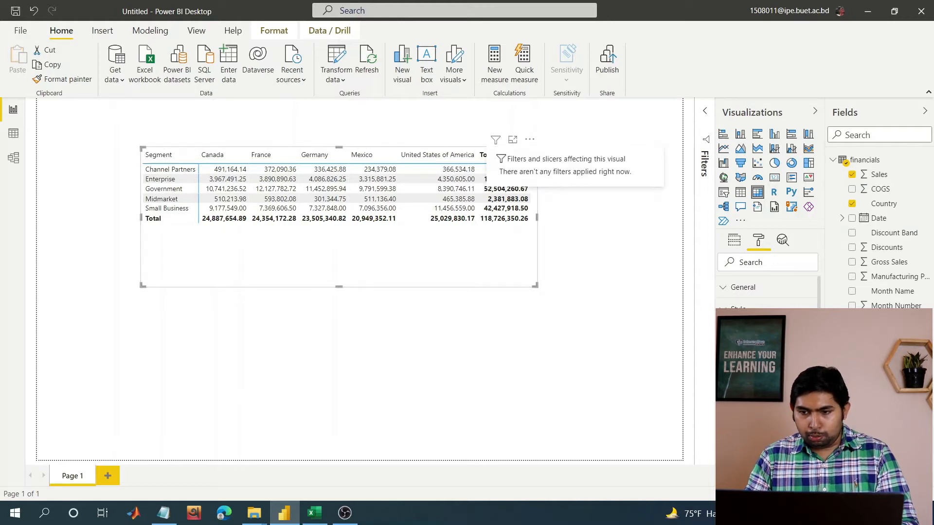
scroll(768, 292, down, 3)
scroll(768, 292, down, 2)
scroll(768, 292, up, 2)
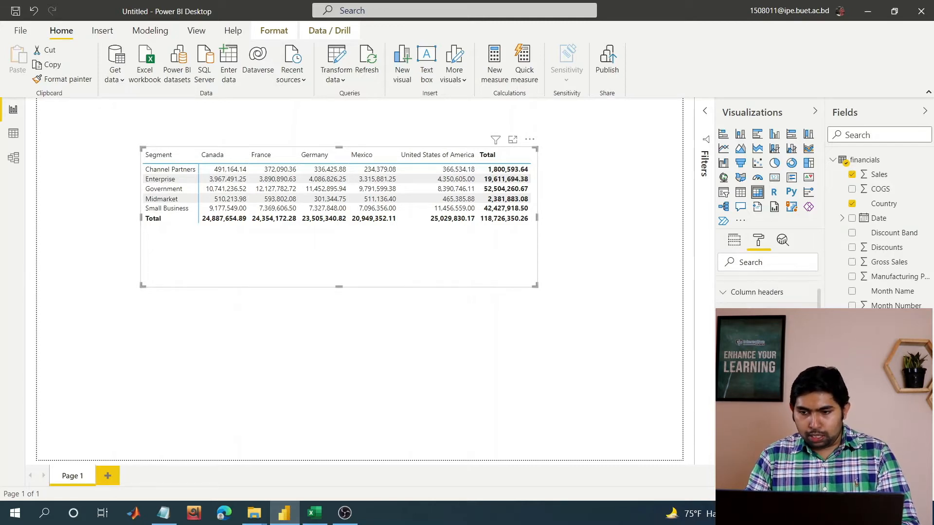
scroll(768, 292, down, 5)
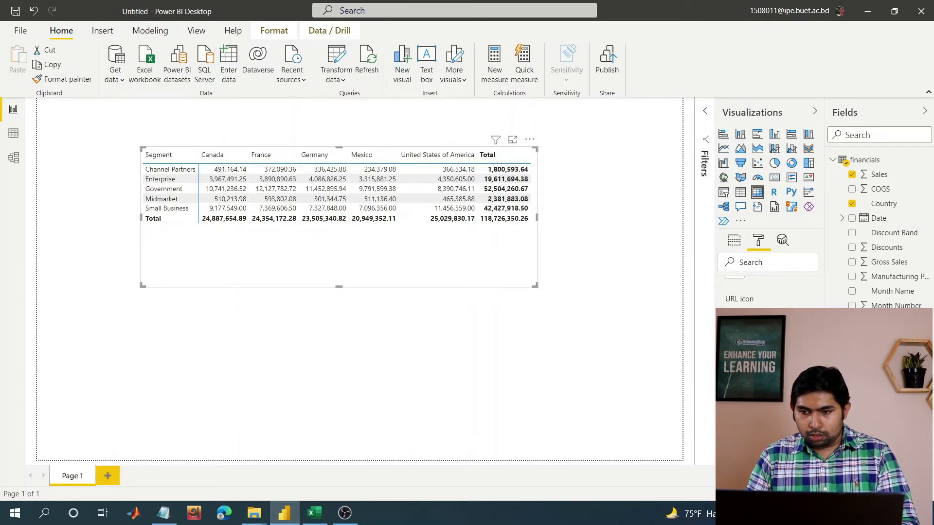
scroll(768, 289, down, 2)
scroll(768, 292, down, 3)
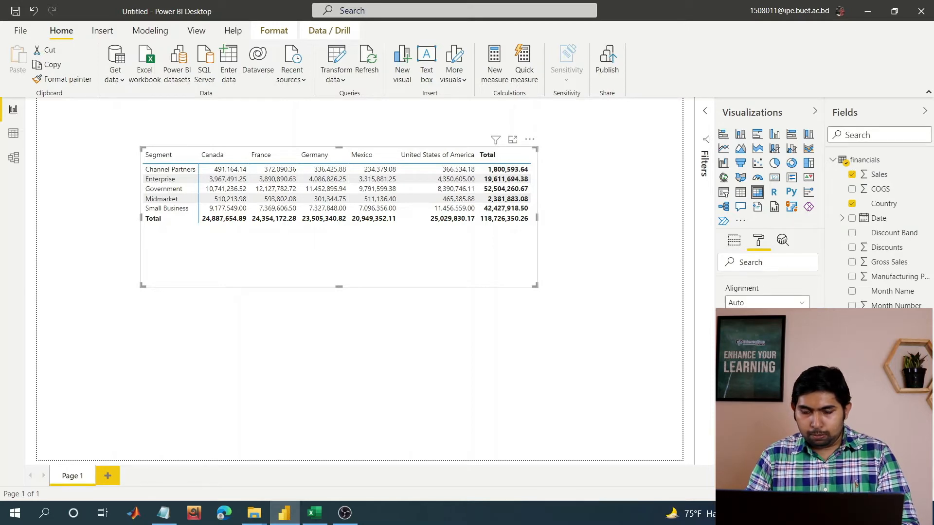
click(780, 306)
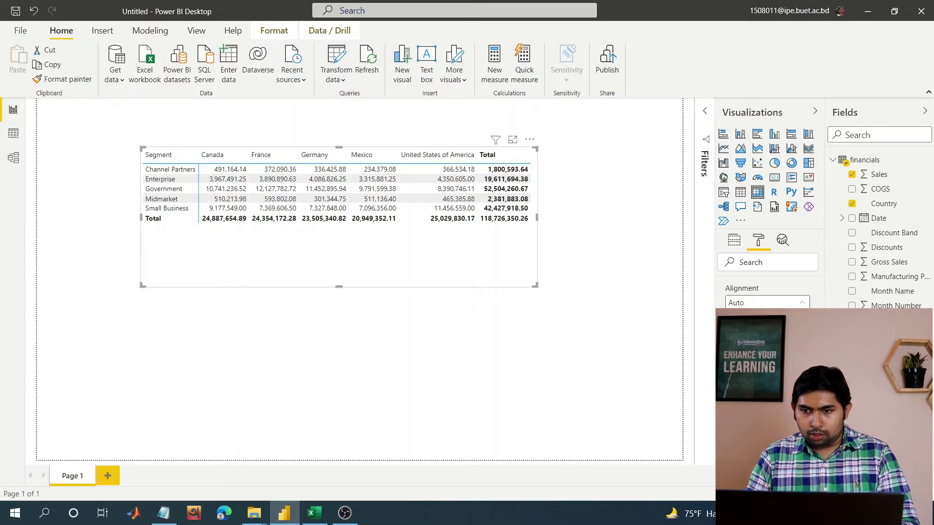
click(751, 339)
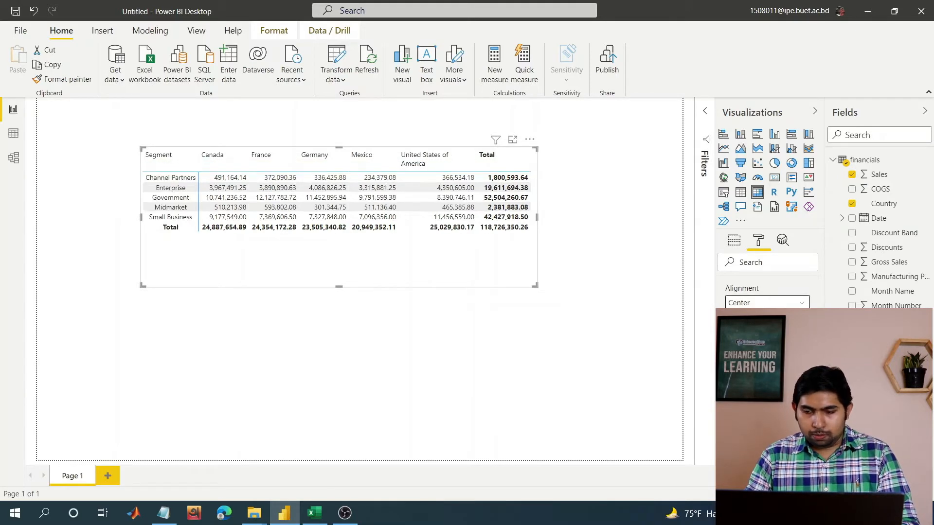
Try Left alignment on the matrix's row headers and restore the alignment to Auto
click(784, 304)
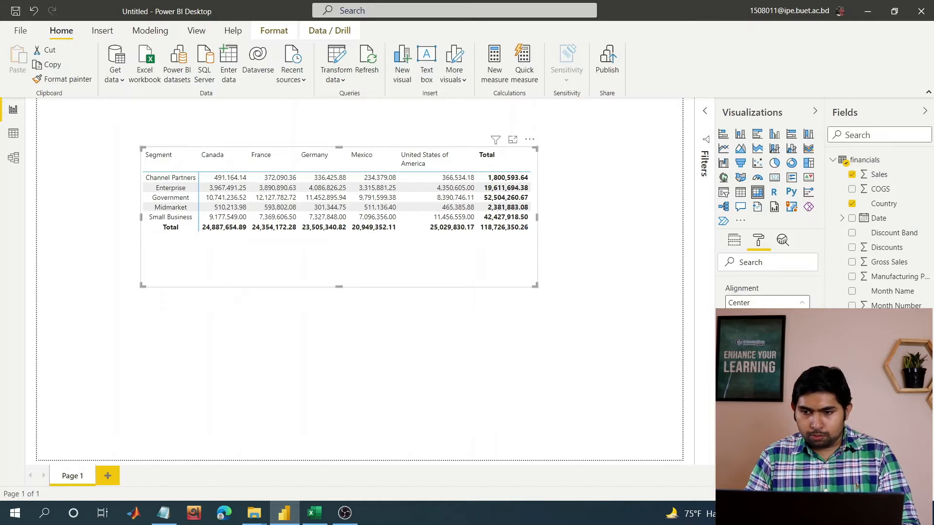
click(752, 325)
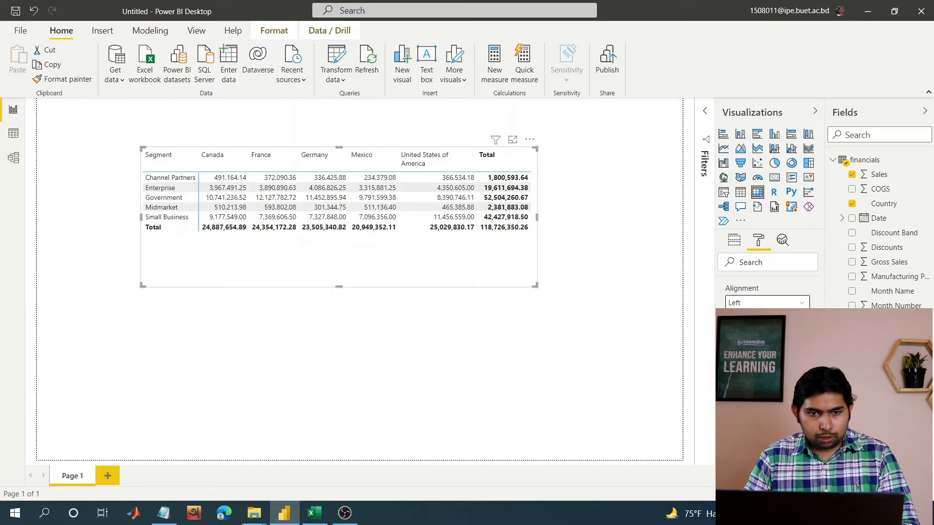
click(777, 304)
click(751, 310)
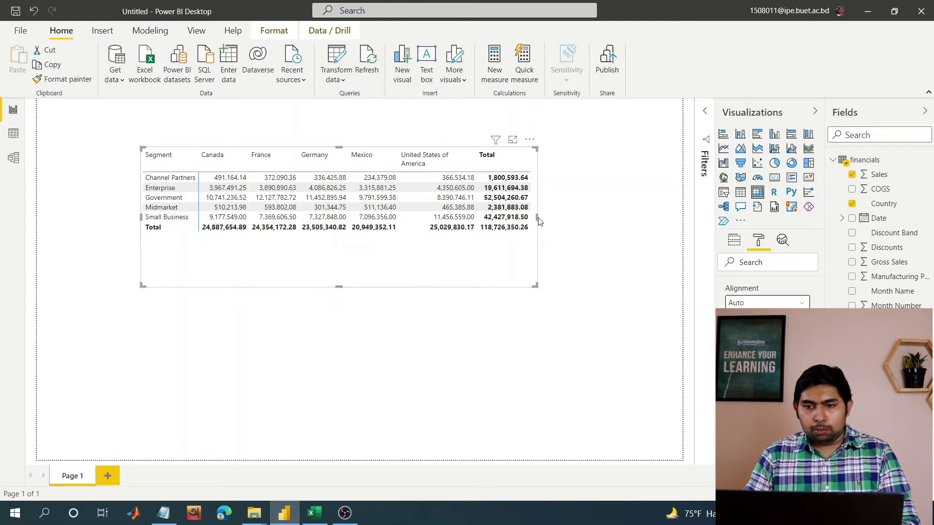
mouse_move(539, 221)
mouse_down()
mouse_move(555, 221)
mouse_move(543, 221)
mouse_up()
Examine the matrix's formatting options from the column headers through the values to the subtotals
scroll(768, 312, up, 8)
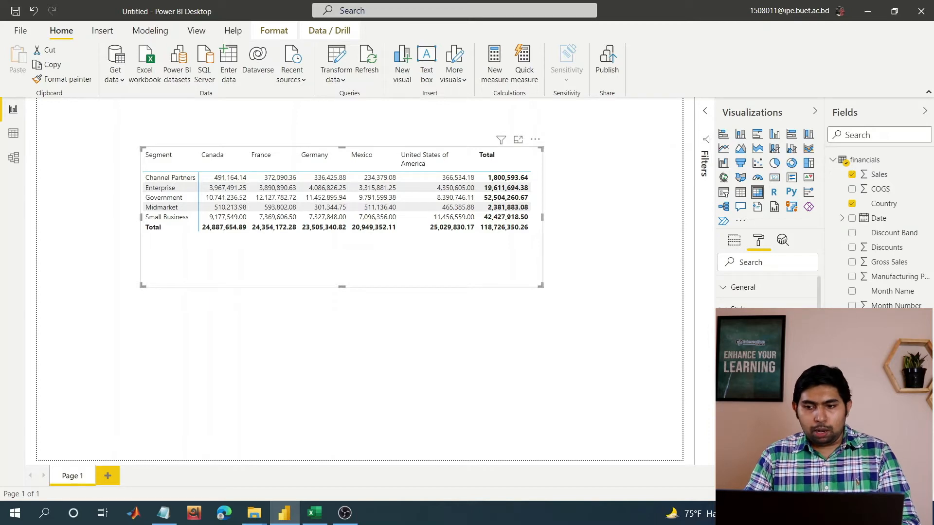
scroll(730, 341, down, 3)
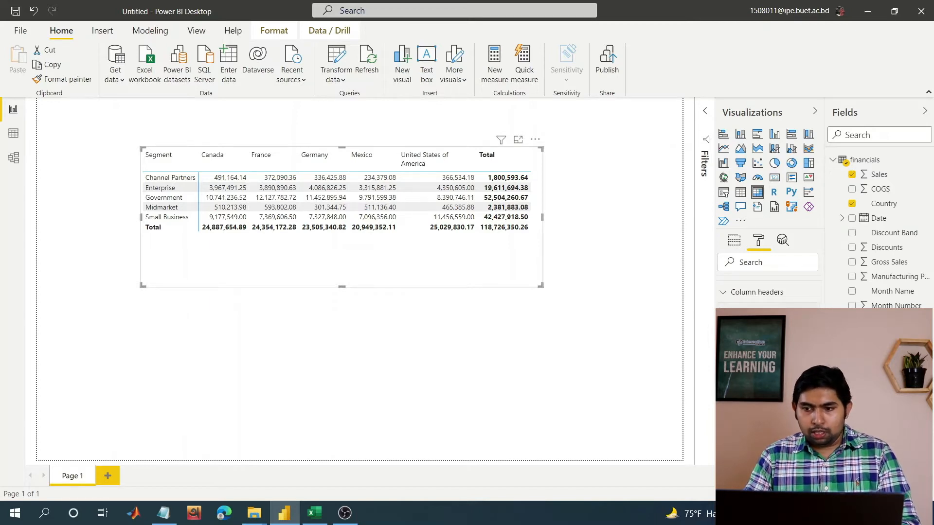
scroll(768, 292, down, 5)
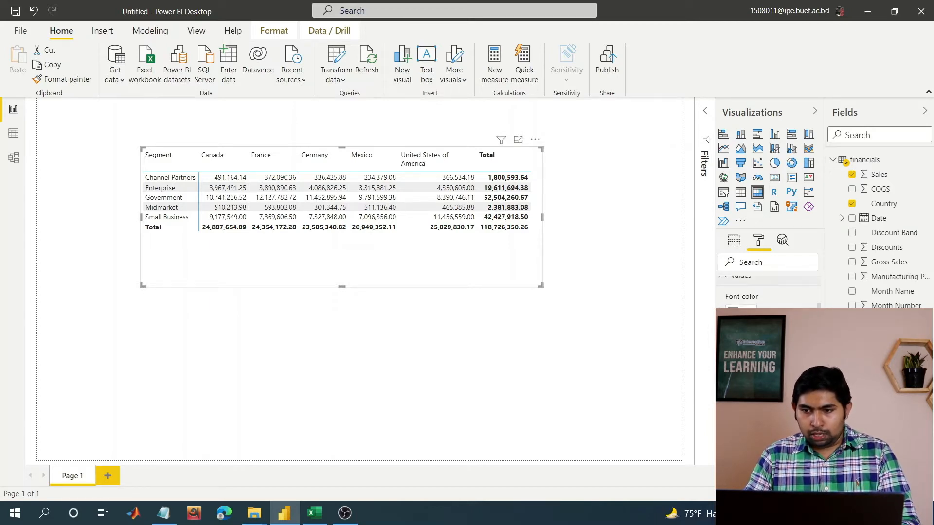
scroll(715, 373, down, 1)
scroll(705, 335, down, 1)
scroll(768, 287, down, 1)
scroll(768, 290, down, 2)
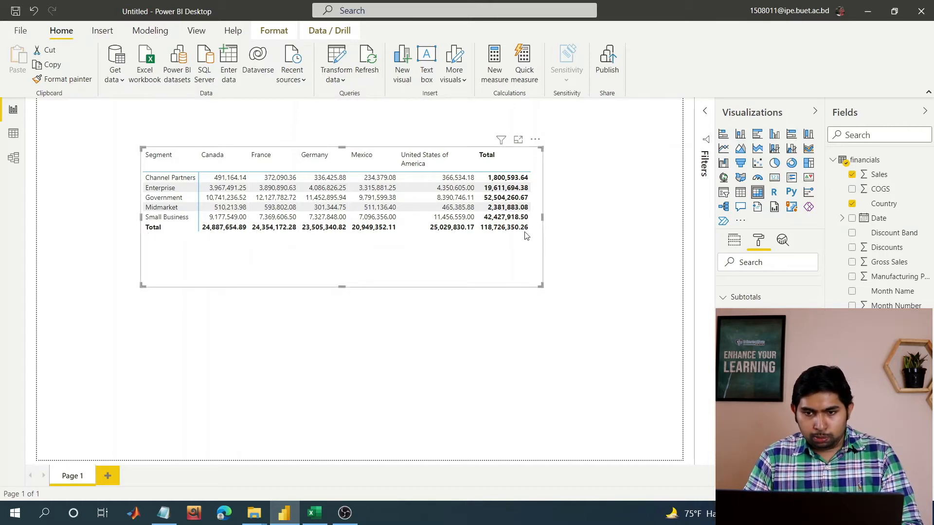
mouse_move(501, 140)
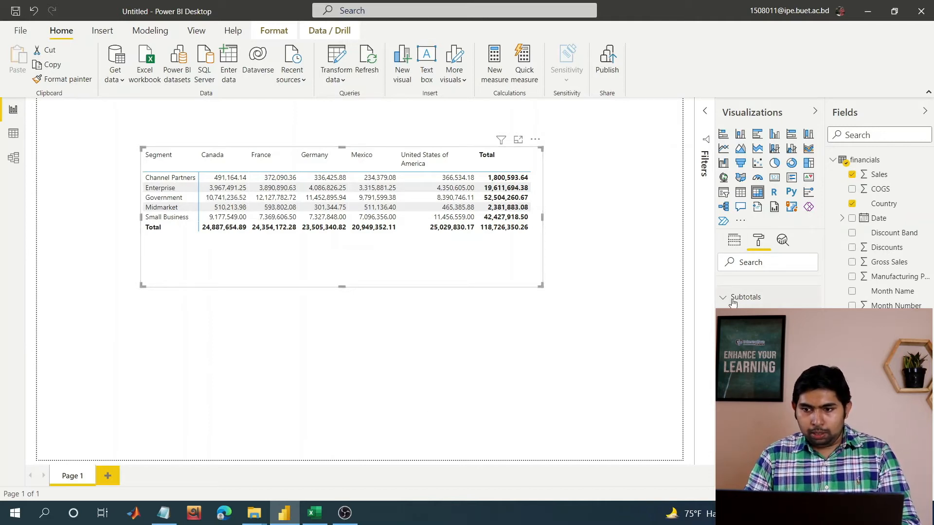
Move Country from the matrix columns to the rows above Segment, and expand the Canada and France rows
click(734, 240)
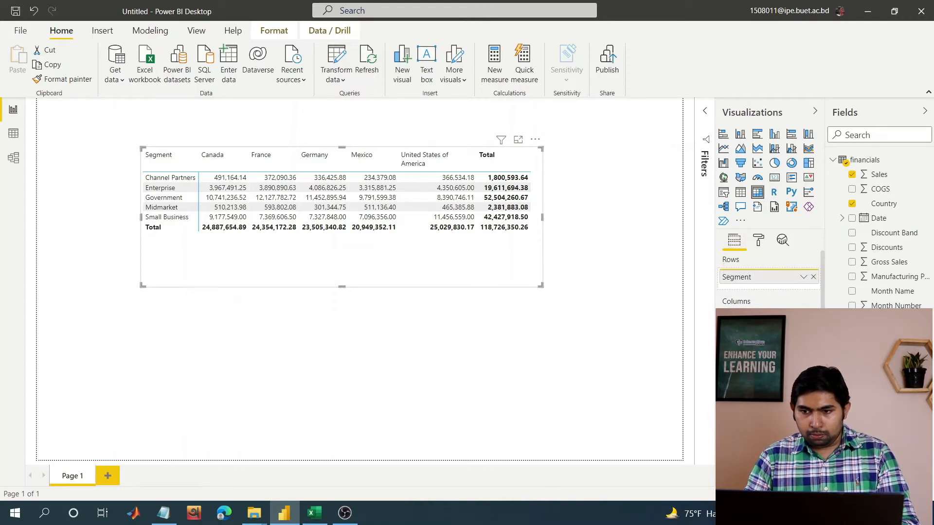
drag(766, 303, 749, 275)
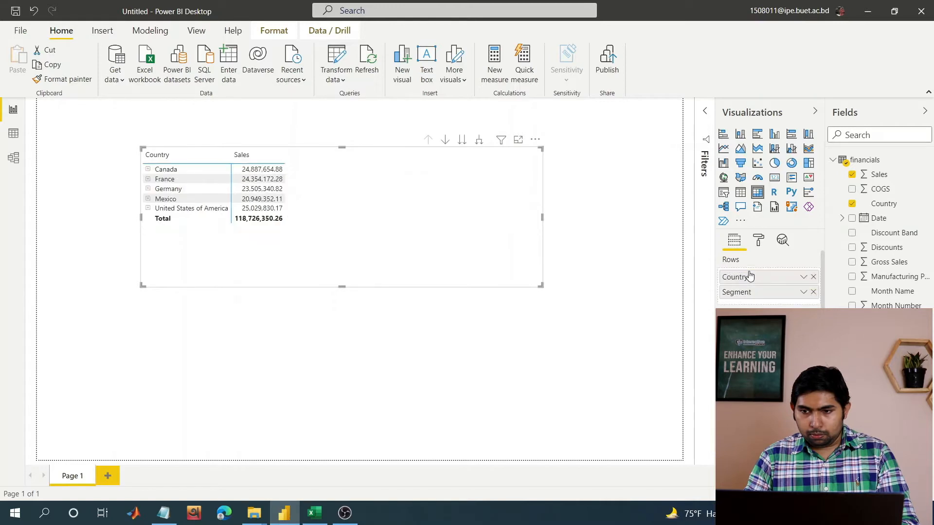
click(148, 169)
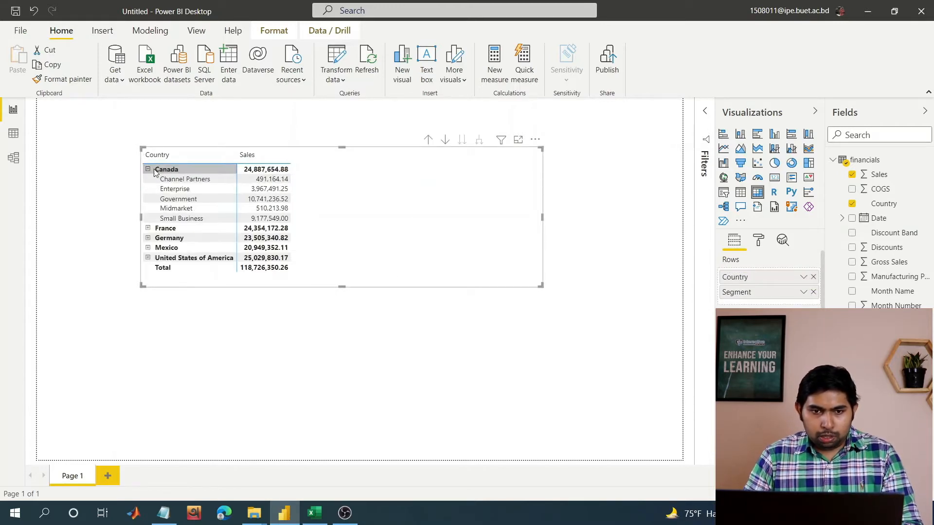
click(147, 228)
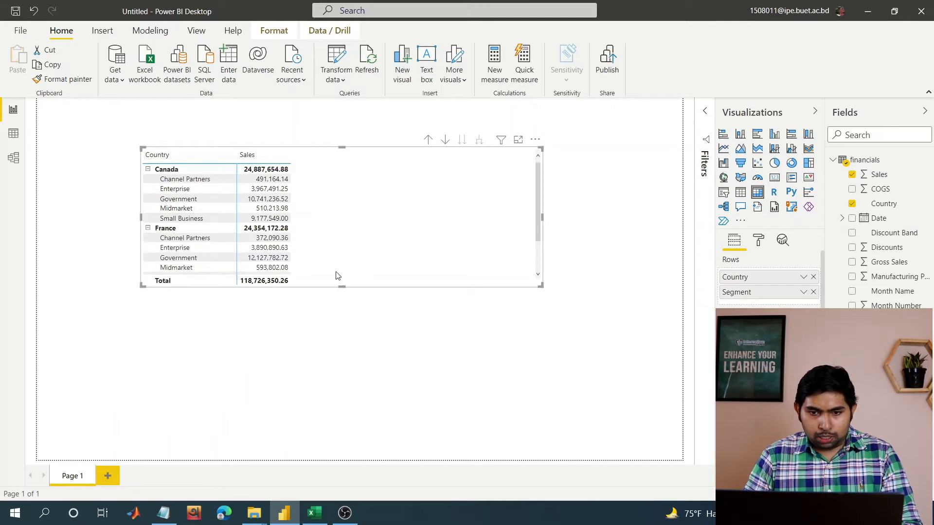
Expand the Germany, Mexico and United States of America rows, making the matrix taller and moving it to the page's upper edge
drag(342, 288, 344, 405)
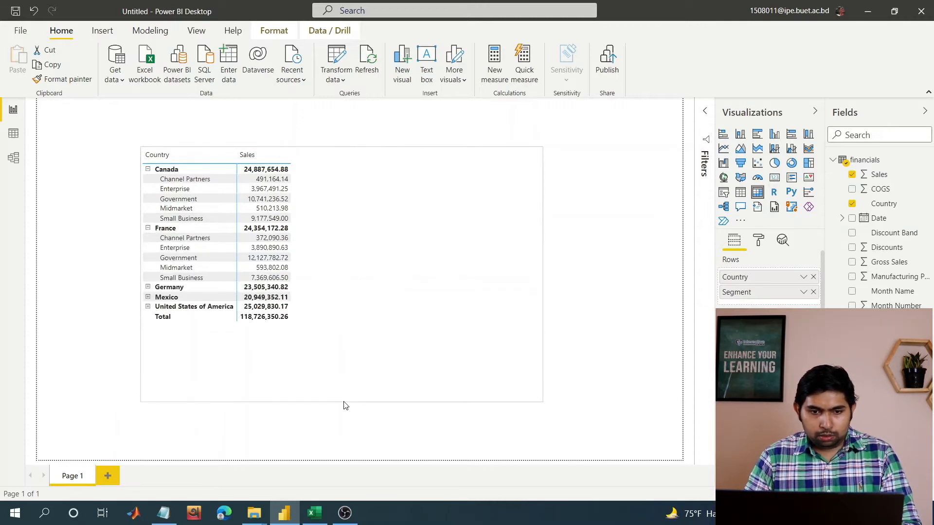
click(148, 287)
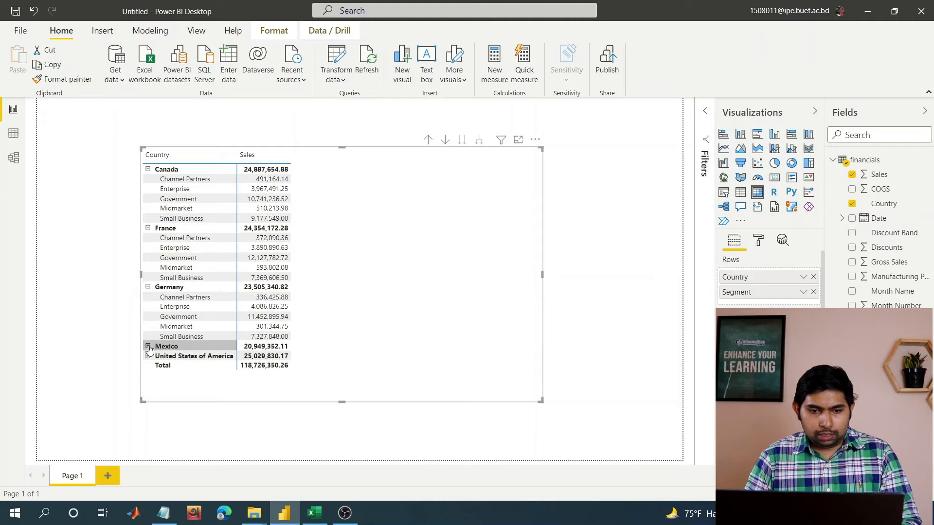
click(148, 346)
drag(340, 400, 314, 458)
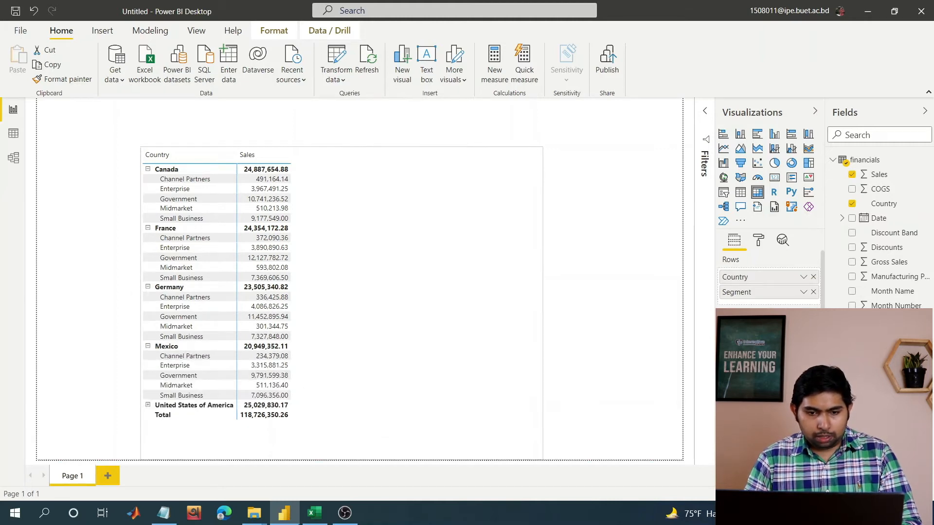
drag(339, 199, 298, 148)
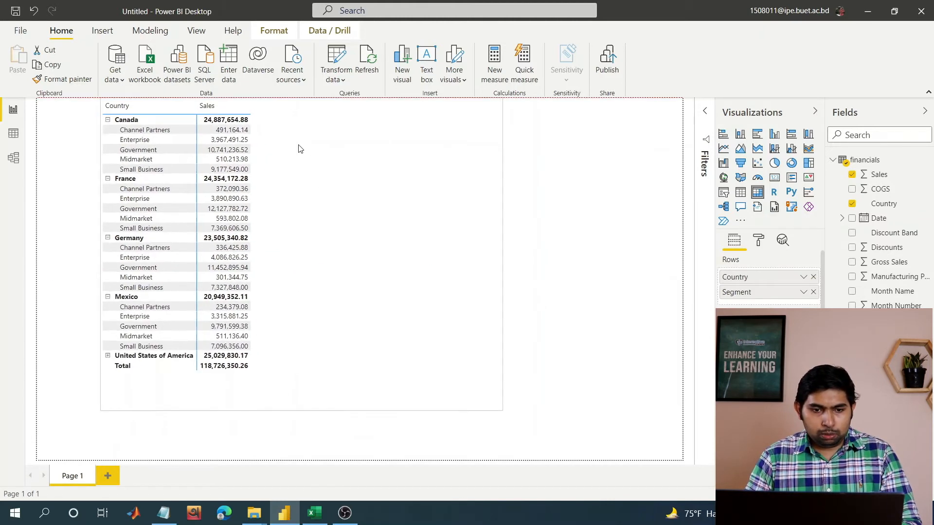
click(106, 356)
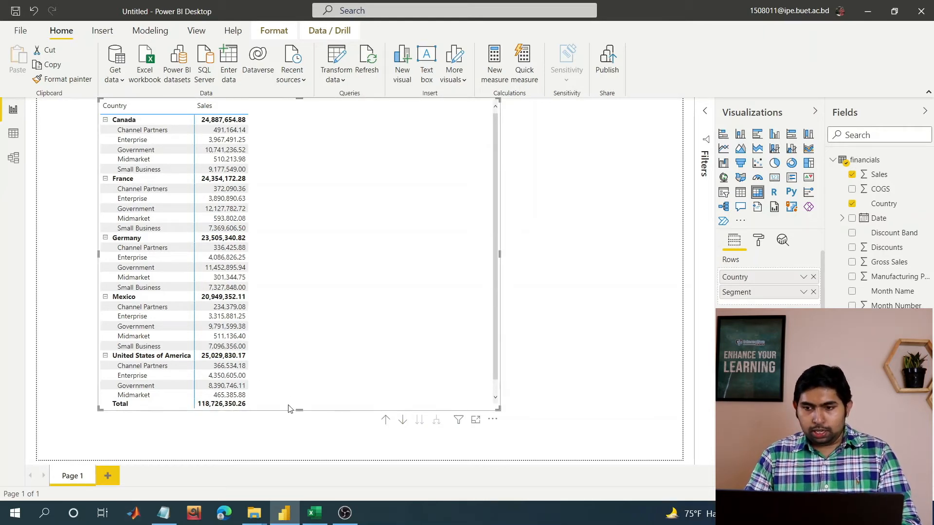
Turn the matrix's row subtotals off and back on
click(759, 241)
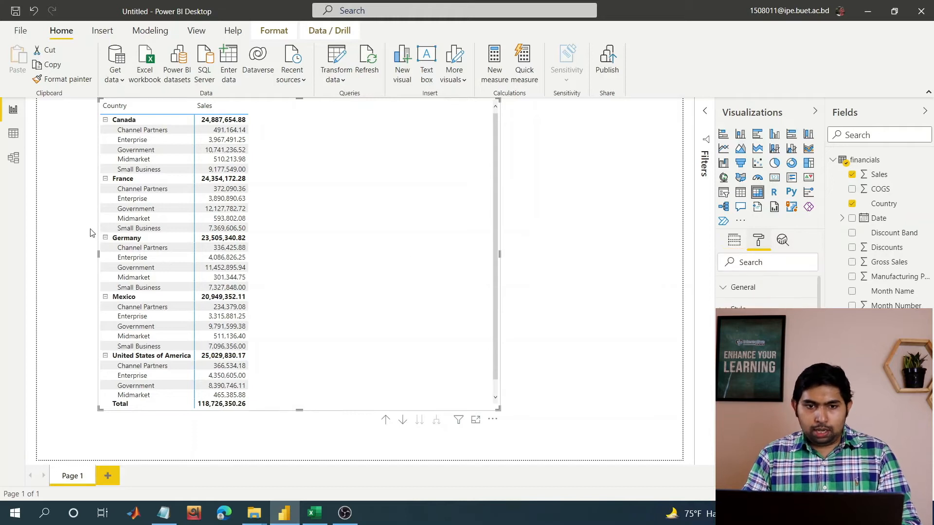
scroll(768, 292, down, 5)
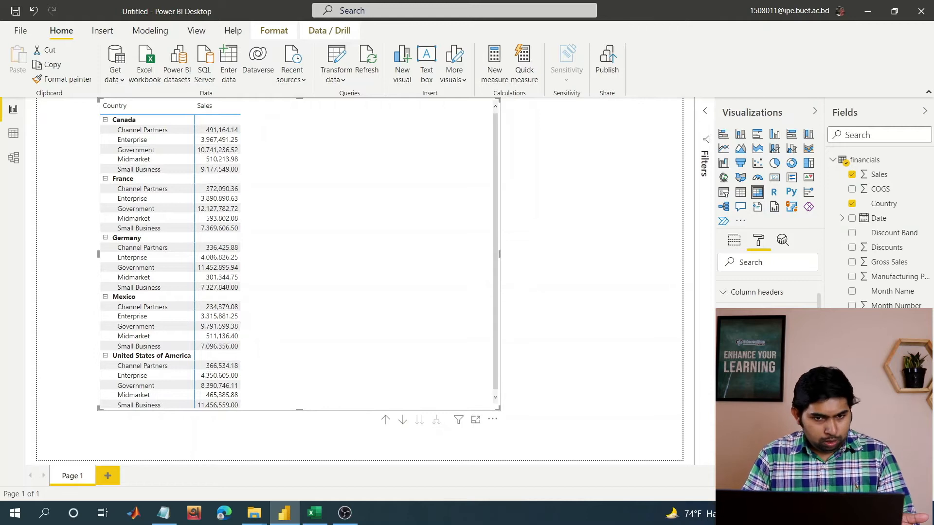
click(803, 382)
Set the matrix's row subtotal position to the bottom of each country group and return it to the top
scroll(803, 382, down, 1)
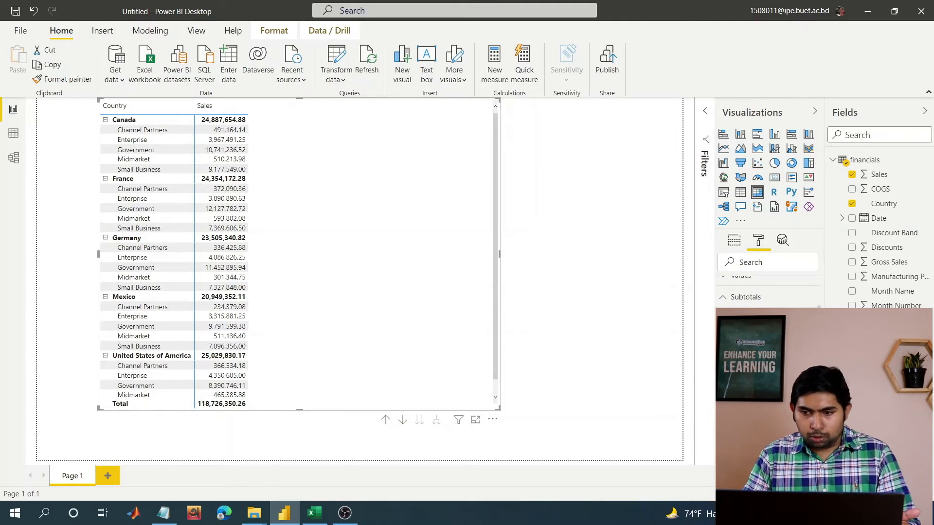
scroll(769, 291, down, 5)
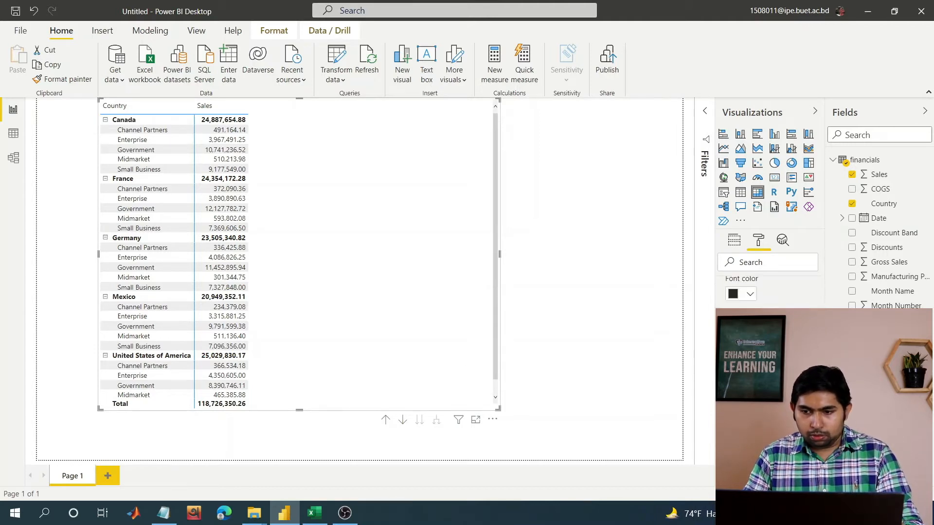
scroll(769, 287, down, 3)
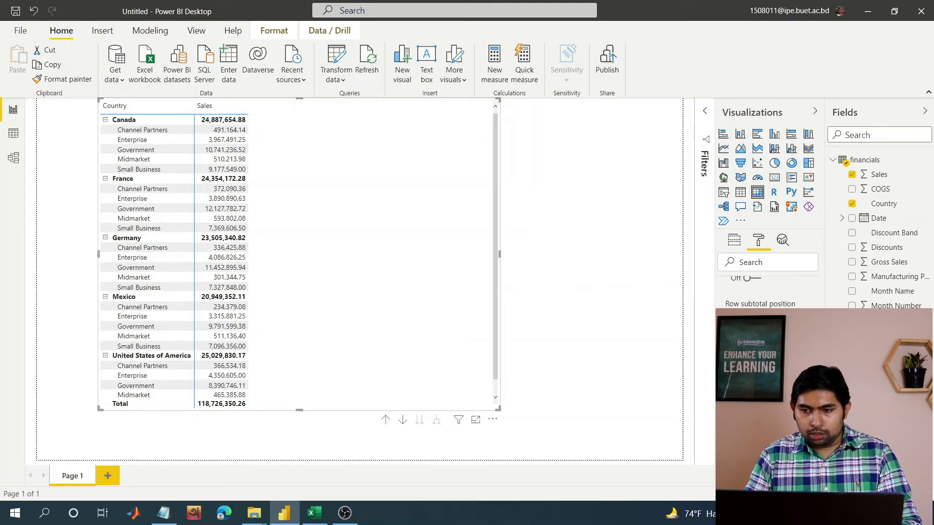
click(749, 338)
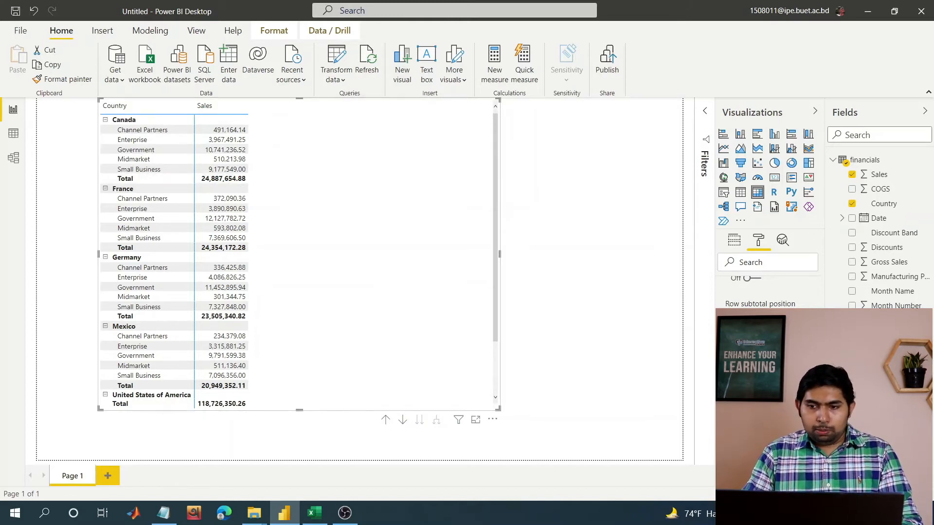
click(759, 332)
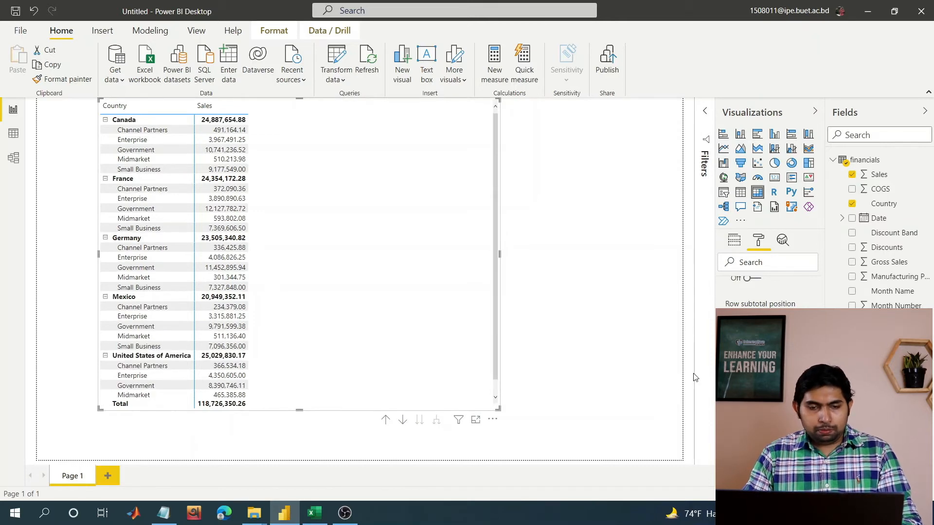
Open the matrix's grand total formatting options and make the matrix taller so the Total row fits without scrolling
scroll(437, 299, down, 1)
scroll(768, 292, up, 5)
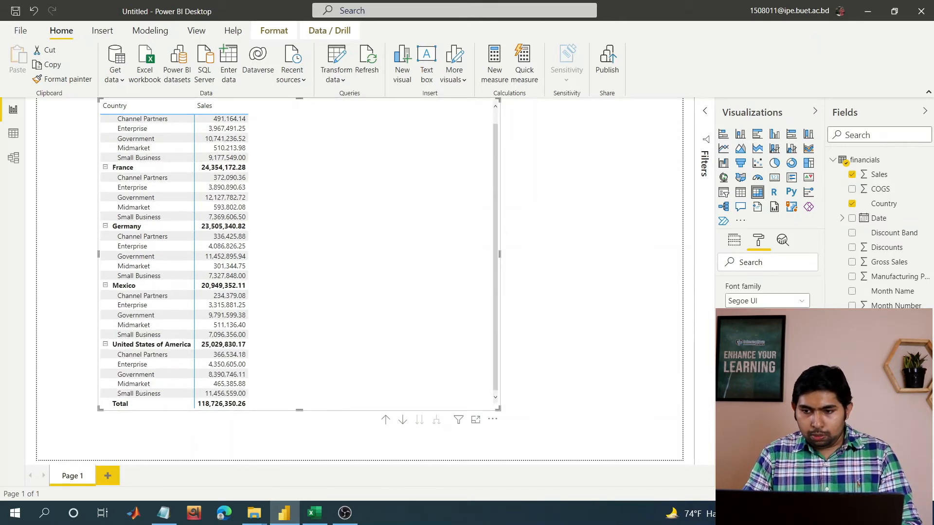
scroll(768, 292, down, 4)
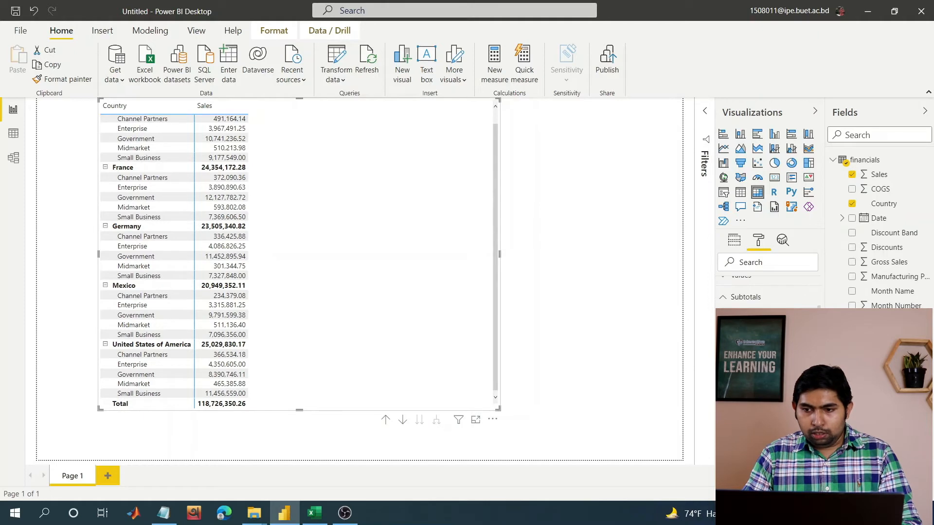
scroll(768, 292, down, 2)
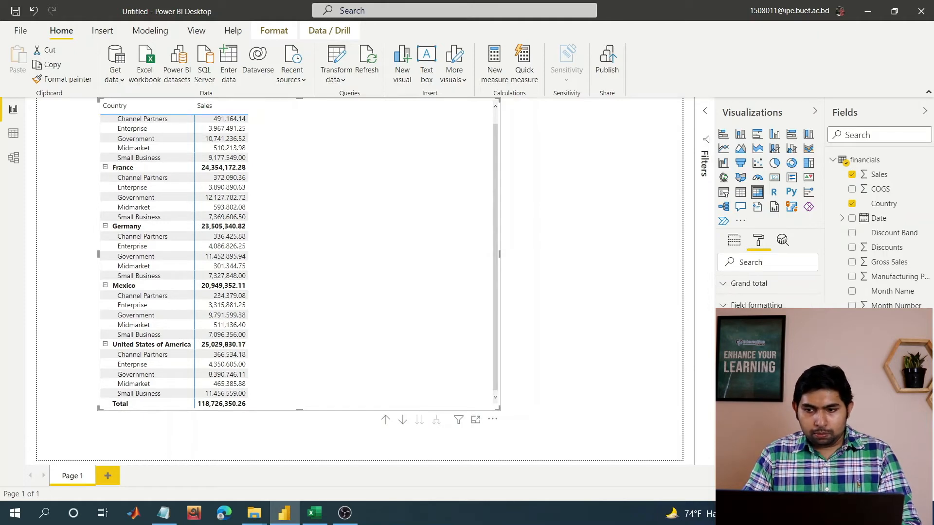
scroll(767, 292, down, 3)
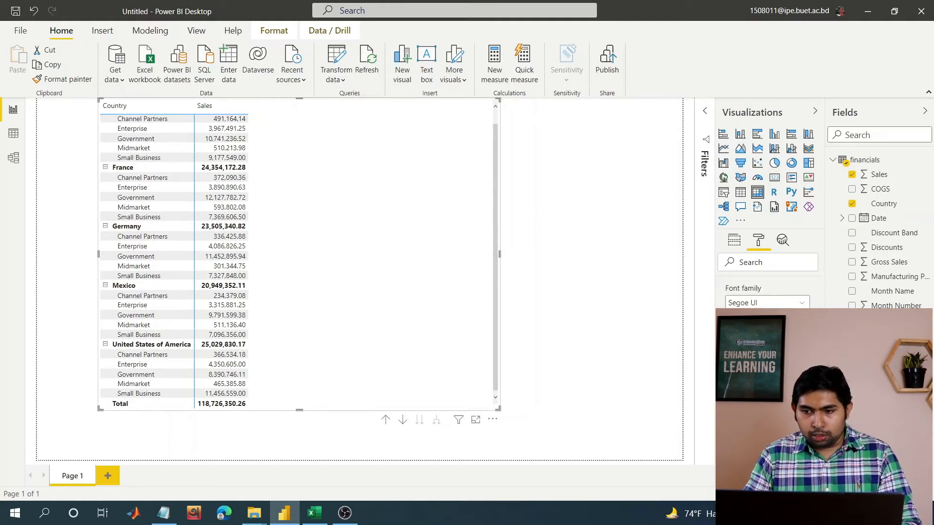
scroll(768, 291, up, 2)
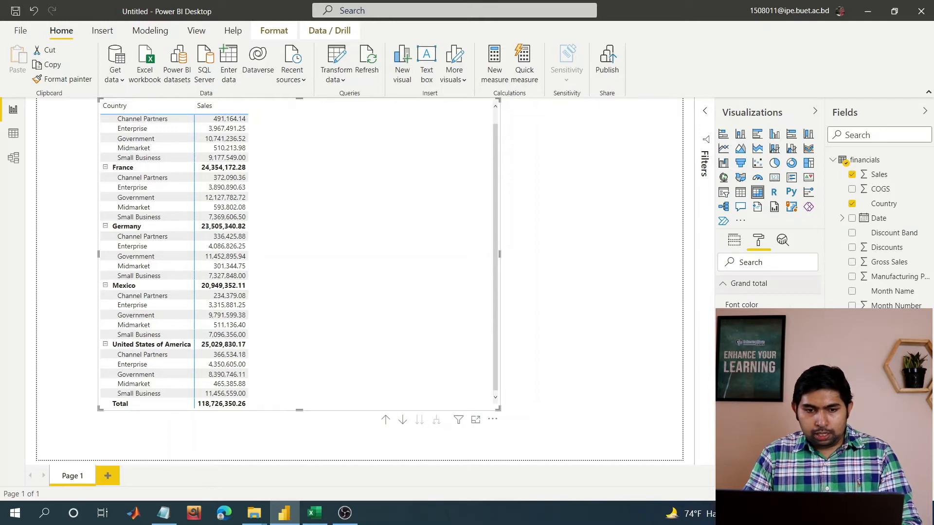
drag(300, 410, 302, 432)
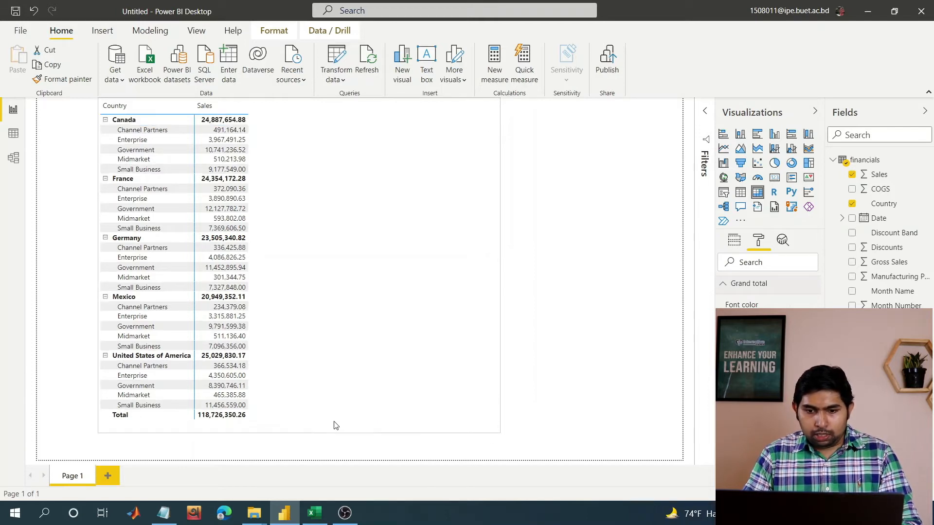
Give the grand total row a darker blue background and white font, and apply the formatting to its label too
click(737, 320)
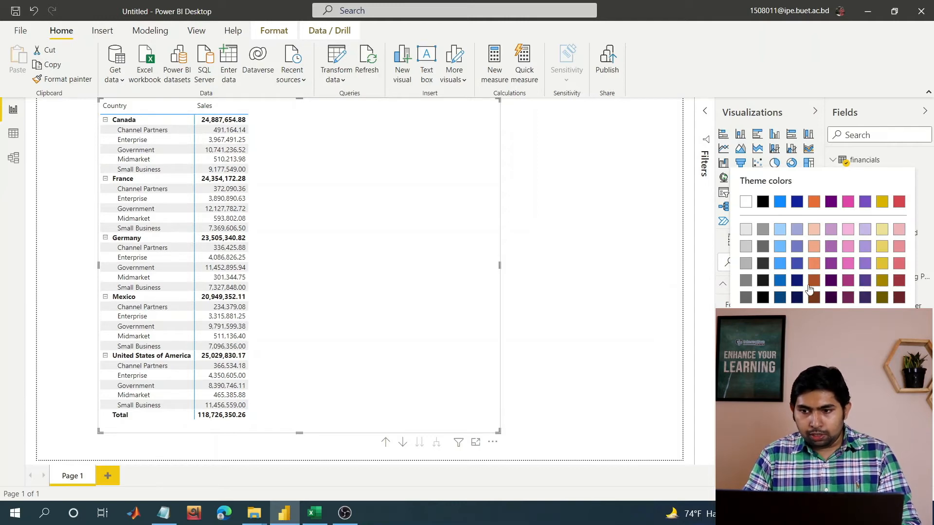
click(780, 282)
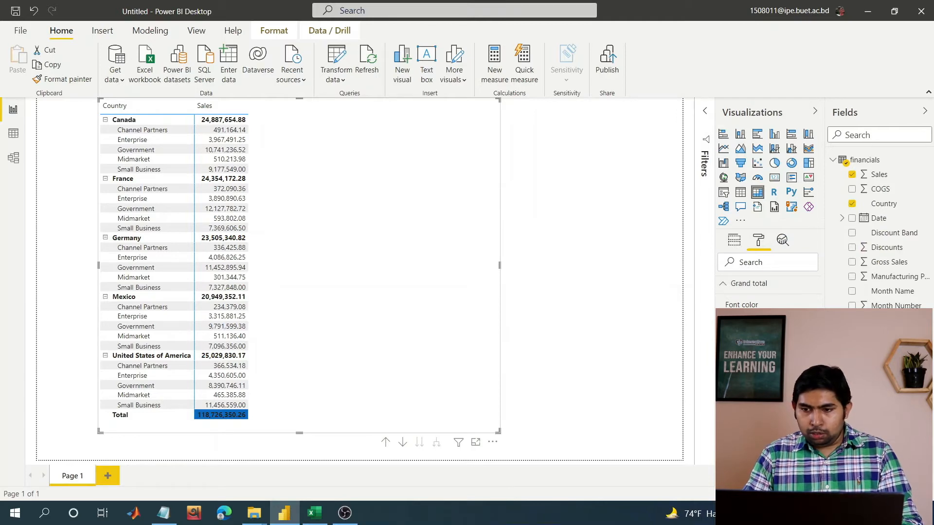
click(737, 321)
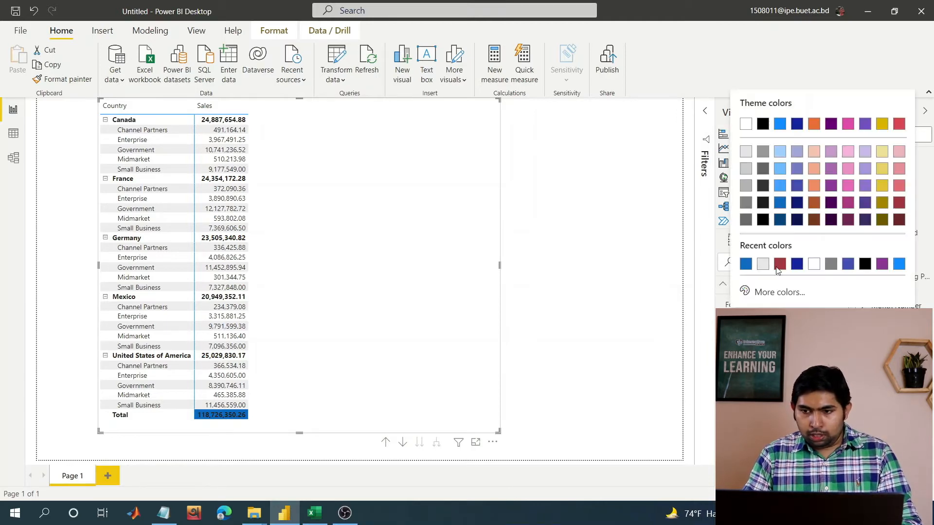
click(813, 264)
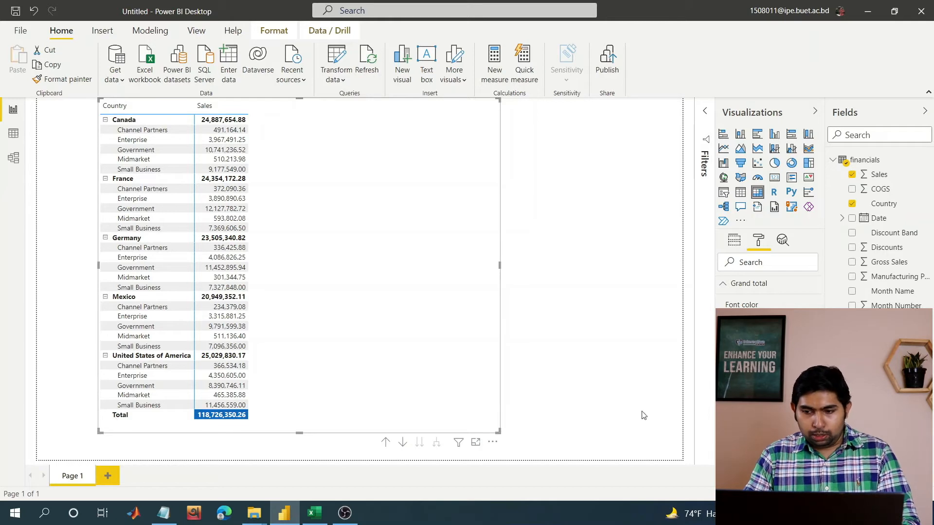
scroll(769, 292, down, 2)
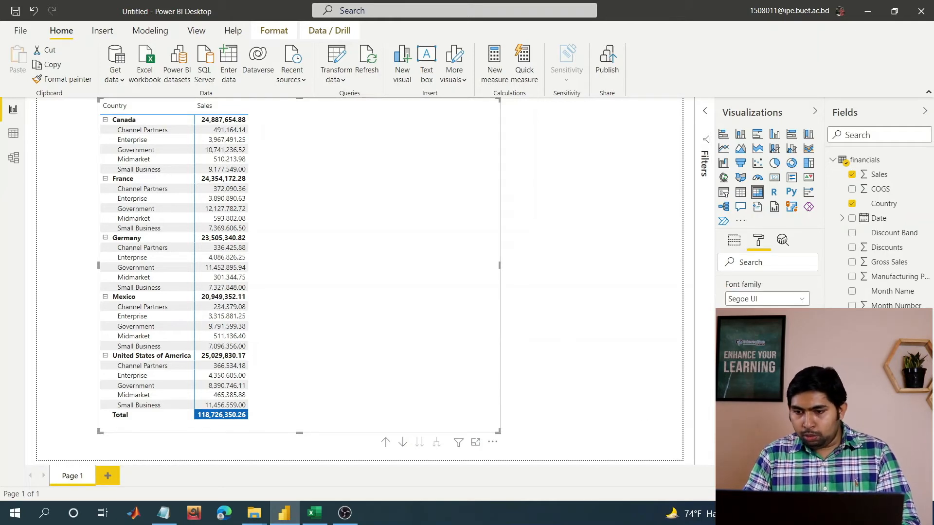
click(117, 416)
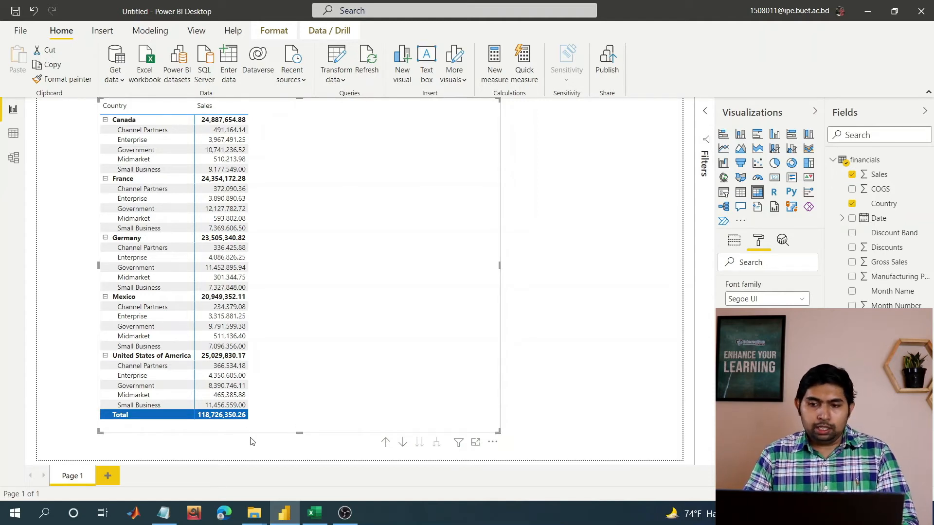
Format the matrix's Sales values with 0 decimal places and display units in millions
scroll(768, 291, down, 1)
scroll(769, 292, down, 4)
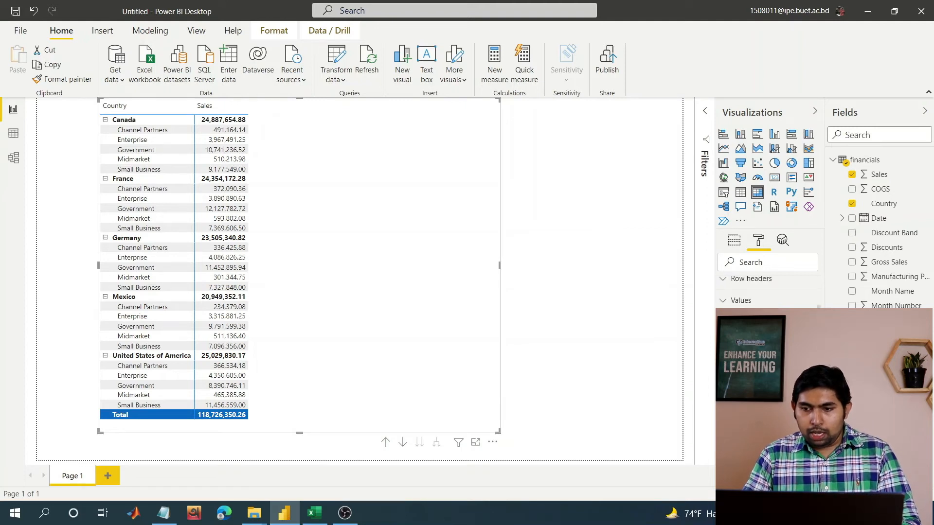
scroll(769, 292, down, 2)
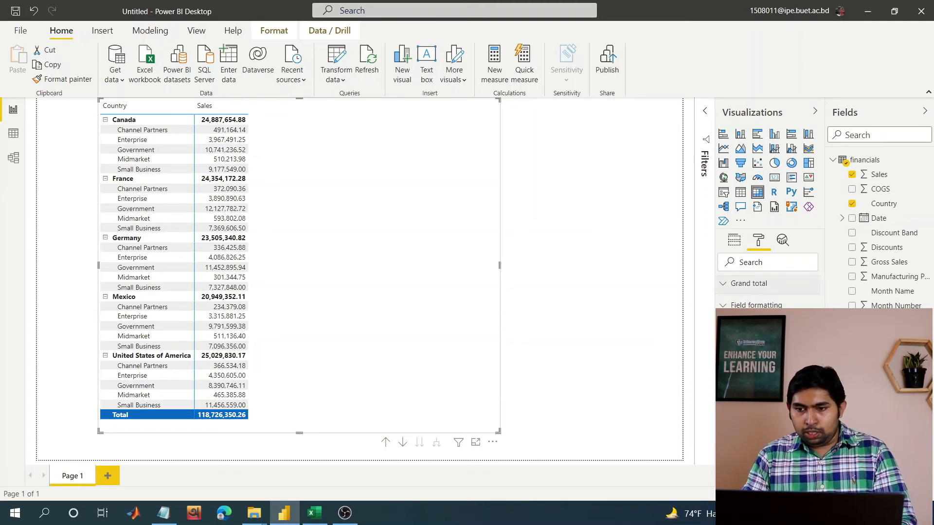
scroll(769, 292, down, 3)
scroll(769, 292, up, 3)
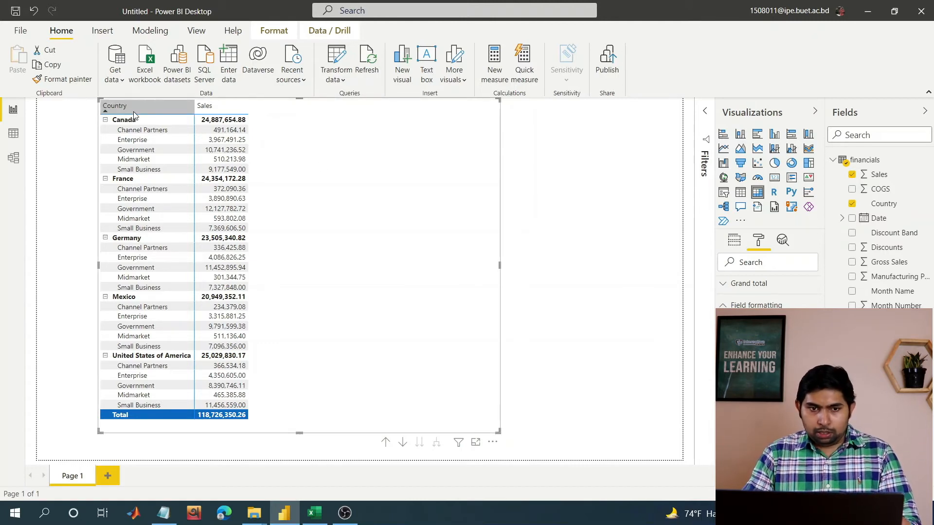
click(734, 240)
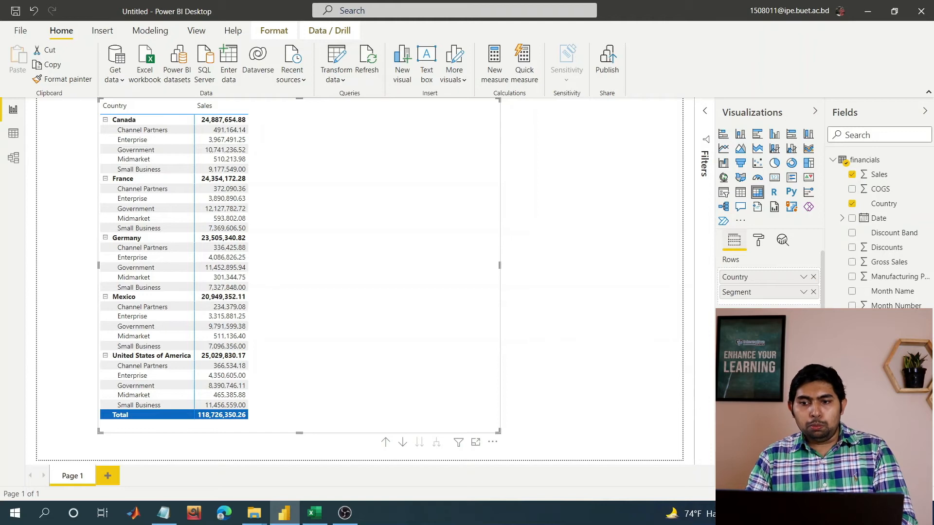
click(760, 241)
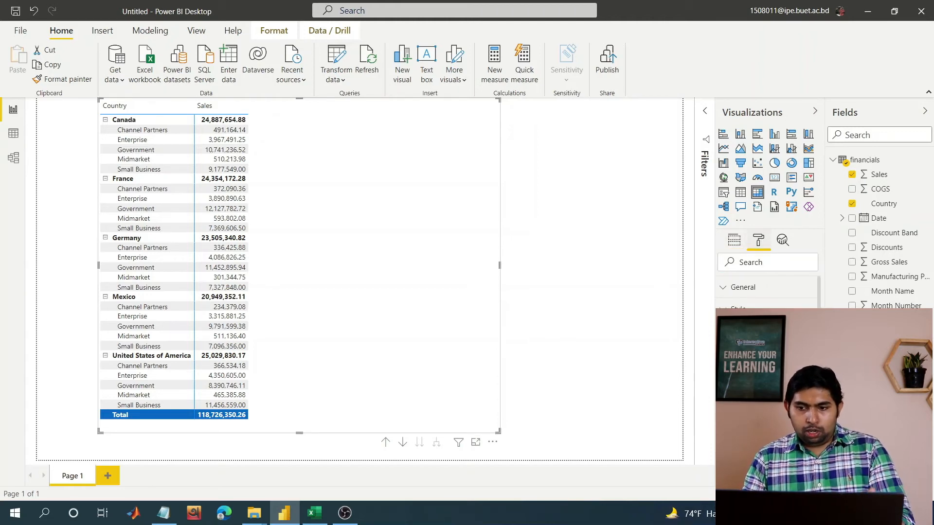
scroll(767, 292, down, 3)
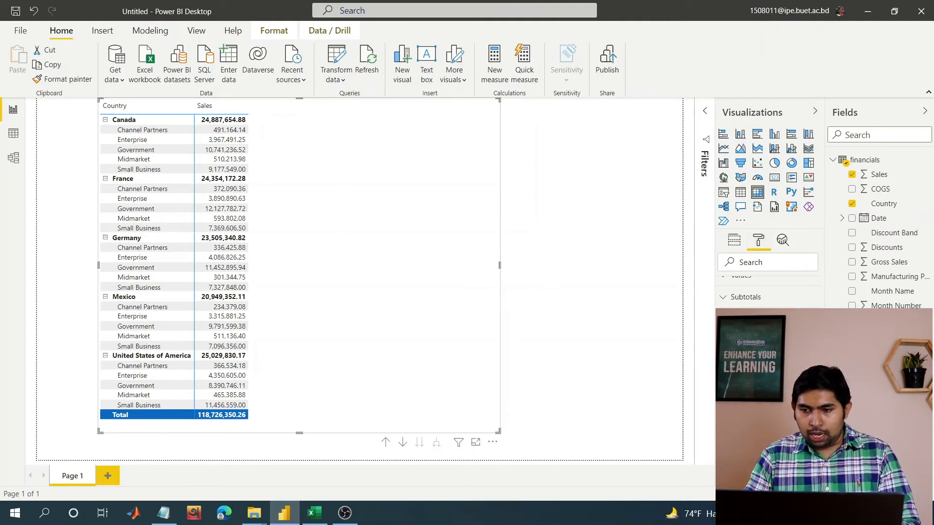
scroll(767, 292, down, 2)
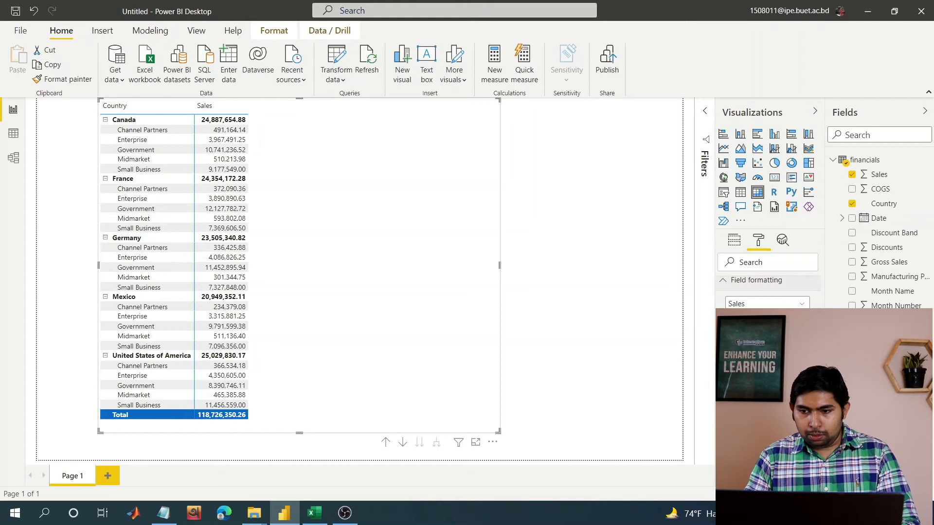
text(0)
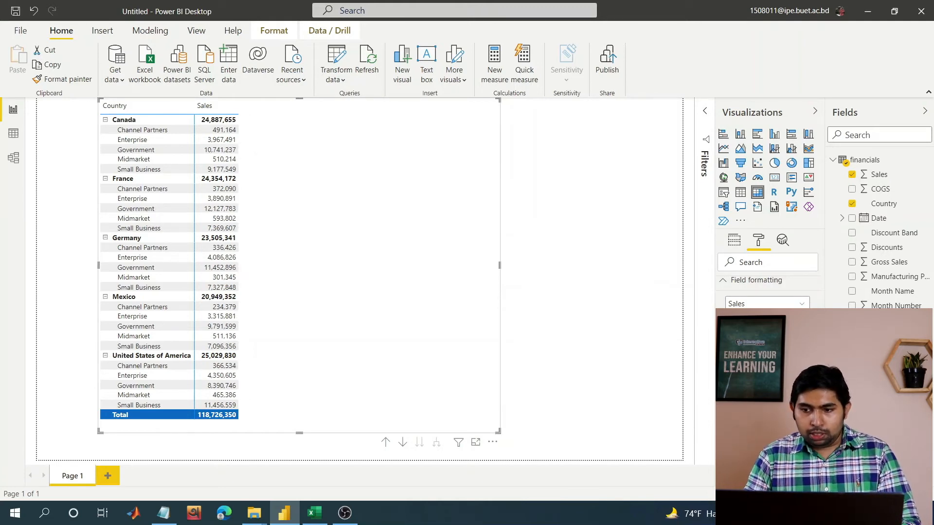
click(767, 413)
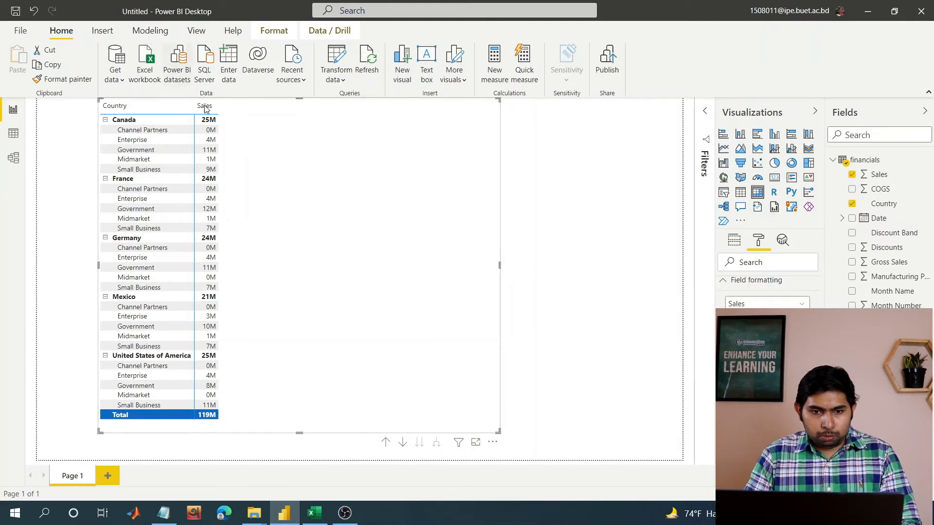
Narrow the matrix to fit its Country and Sales columns, and move it toward the middle of the page
scroll(768, 292, down, 5)
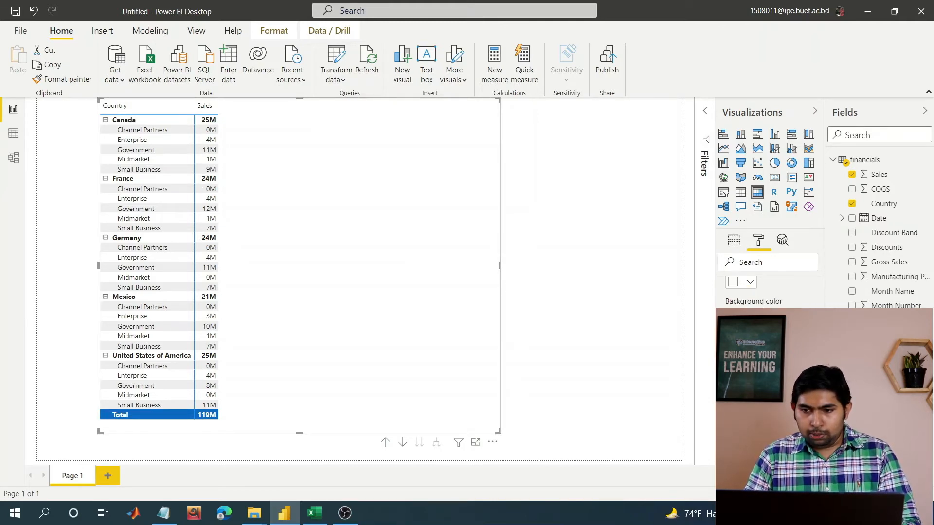
scroll(768, 292, up, 2)
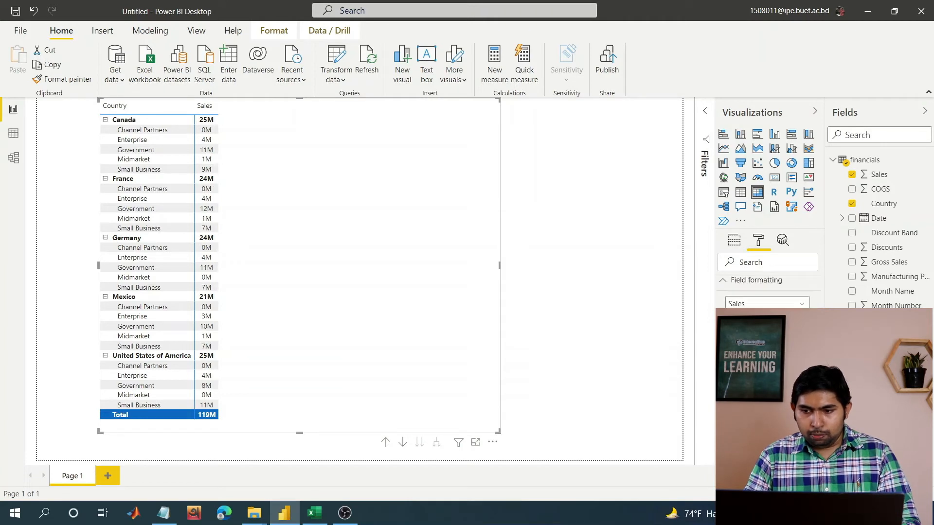
scroll(767, 292, up, 10)
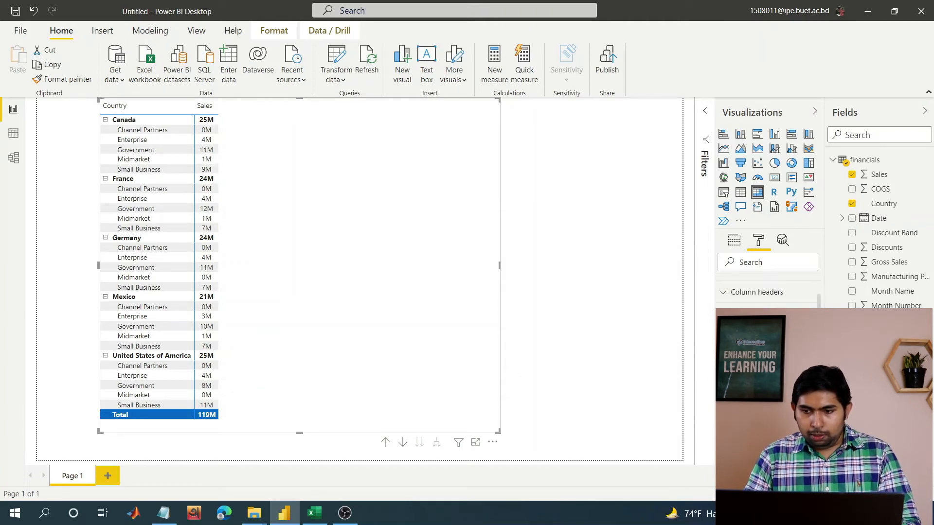
scroll(768, 292, down, 3)
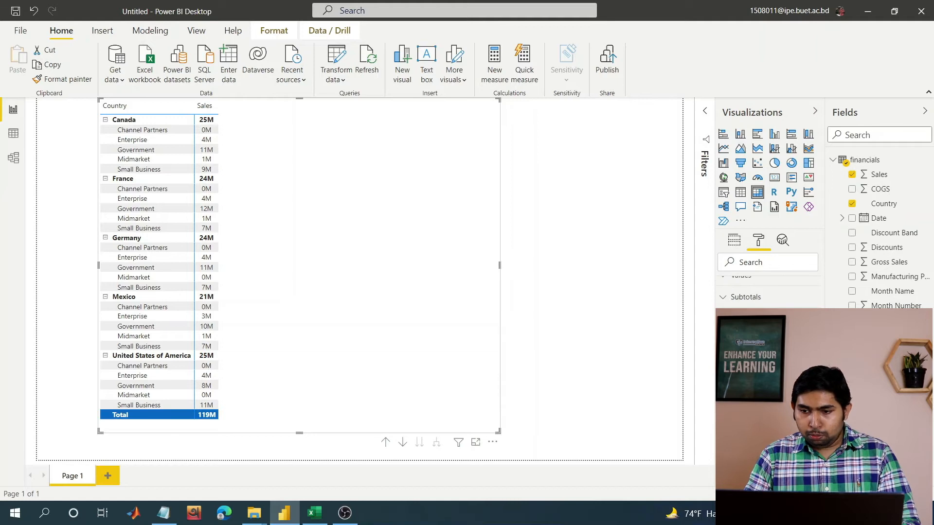
drag(500, 265, 231, 233)
drag(232, 175, 329, 176)
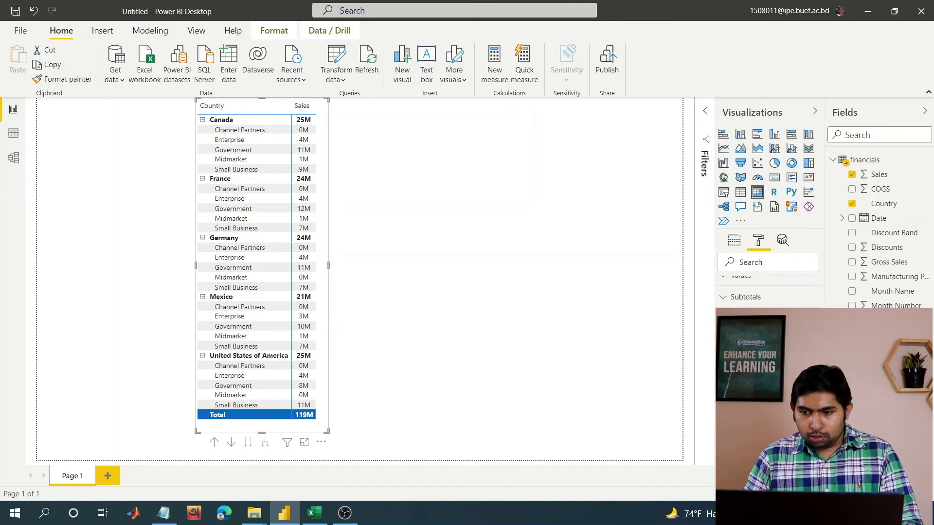
Open the advanced font color conditional formatting for Sales and change the format style to Rules
scroll(769, 287, down, 3)
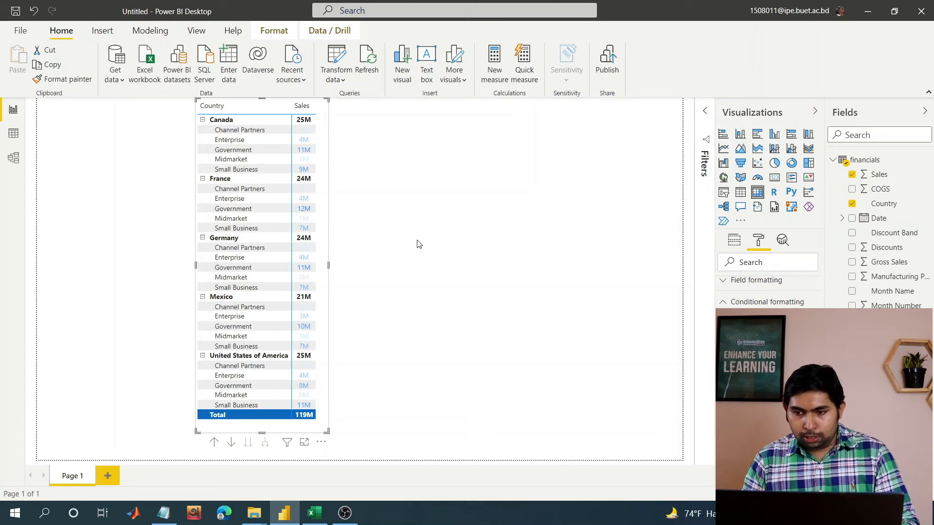
click(749, 392)
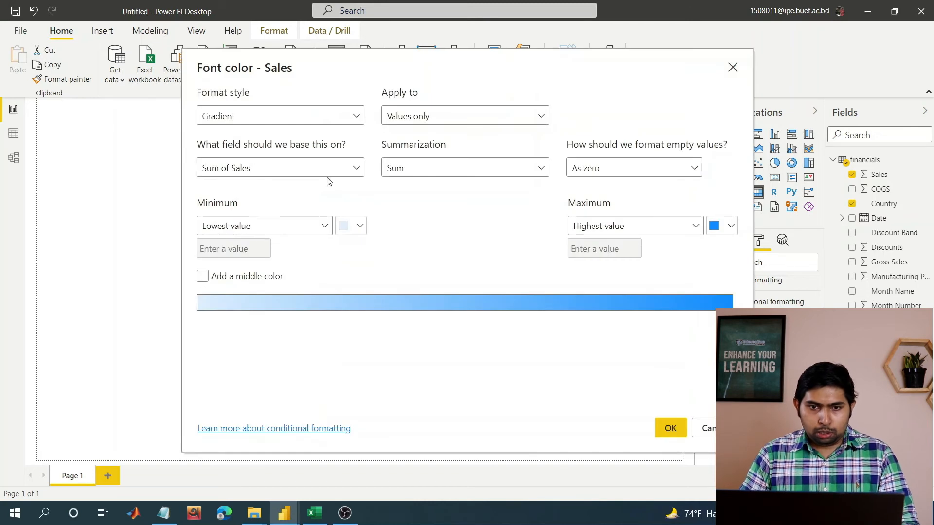
click(345, 118)
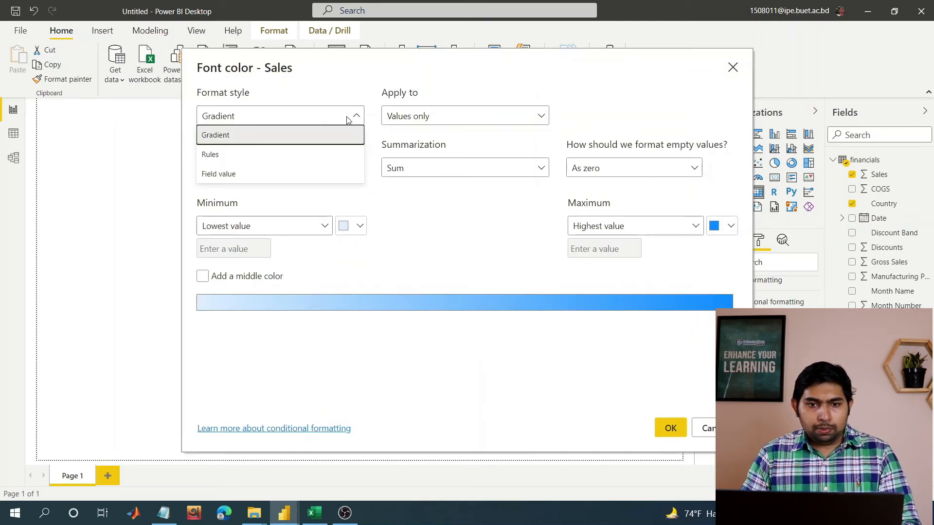
click(250, 156)
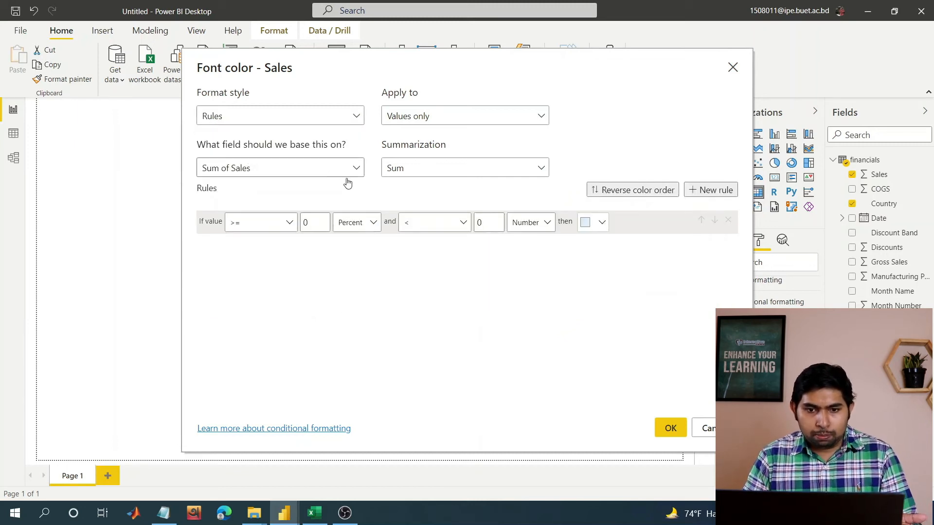
Set the first font color rule to values greater than or equal to 10000000 and less than 50000000, with both limits as Number
double_click(306, 224)
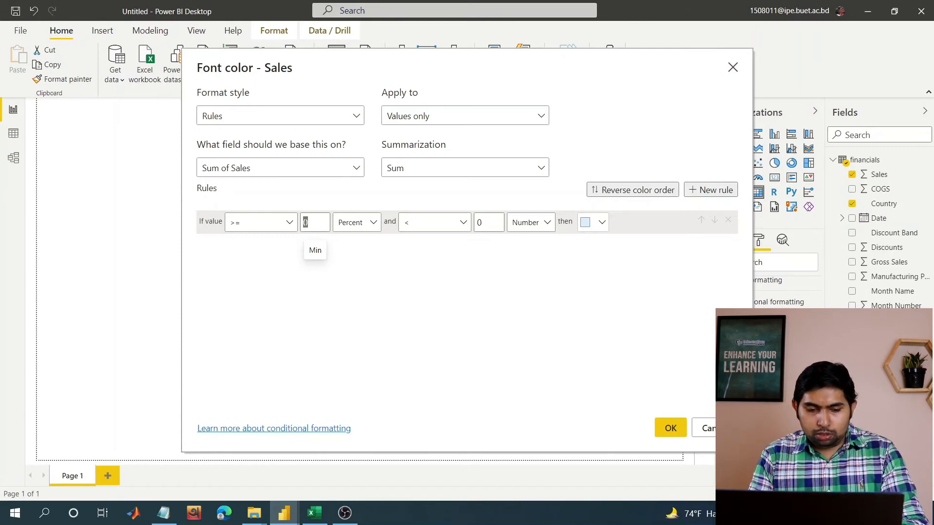
text(10)
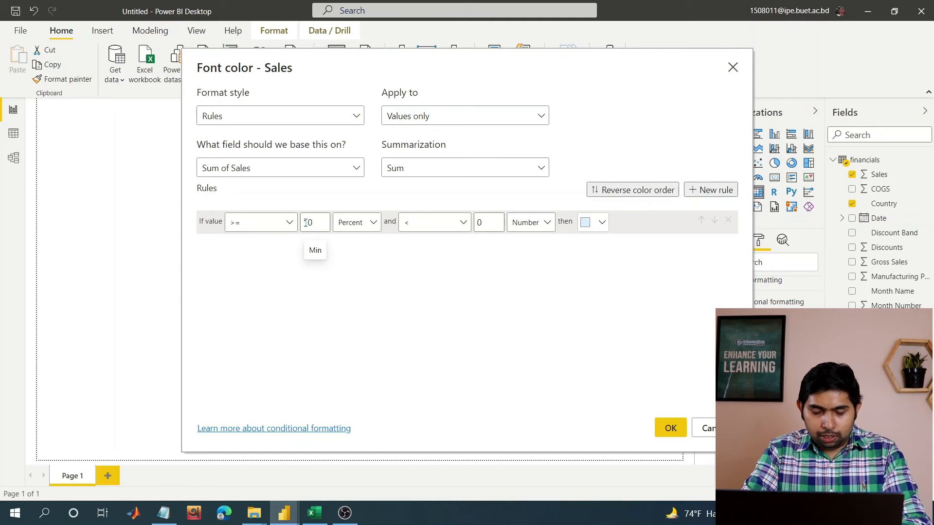
text(000)
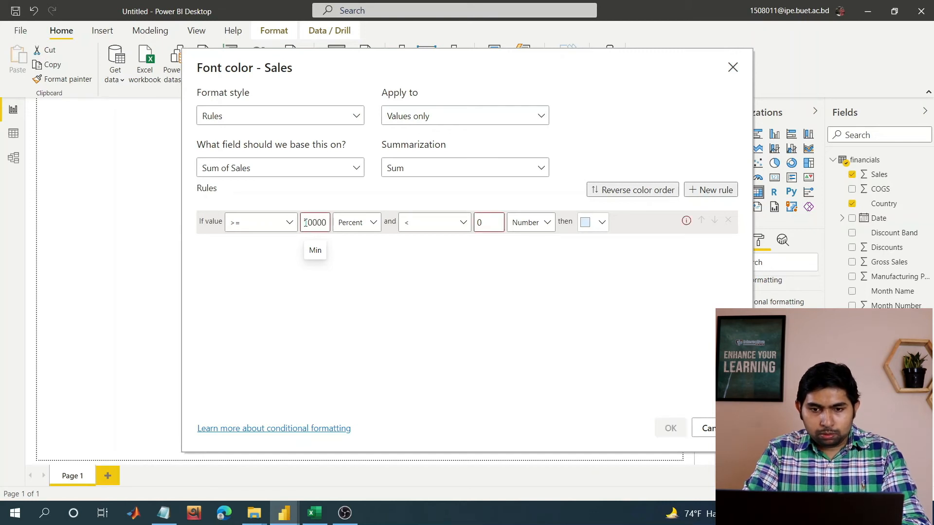
text(0)
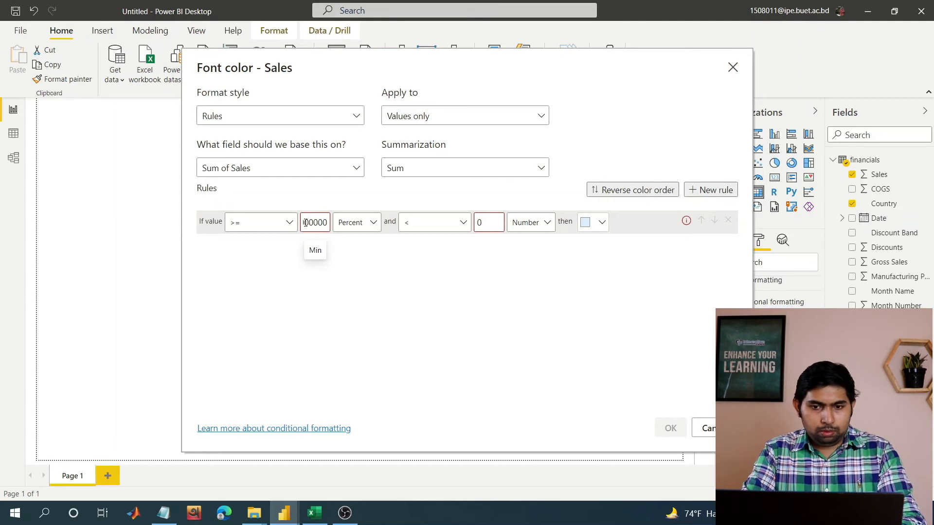
click(484, 222)
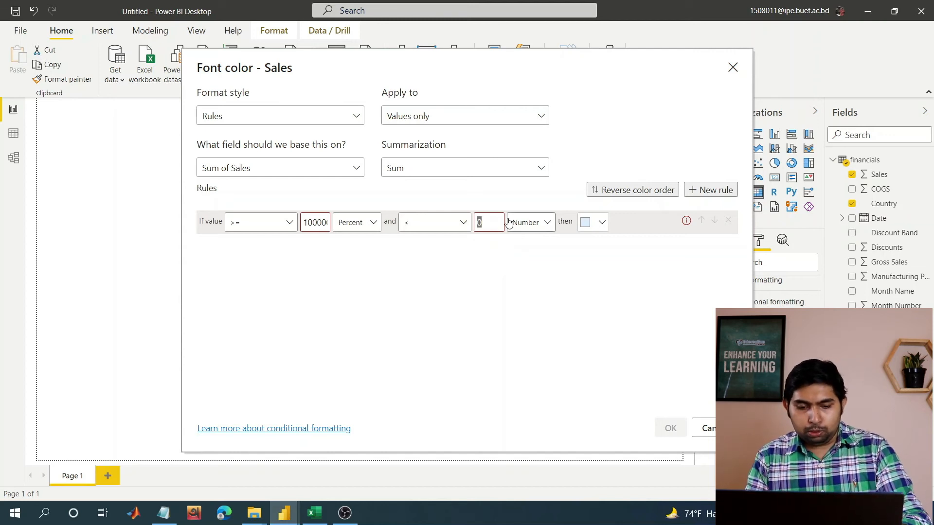
text(0)
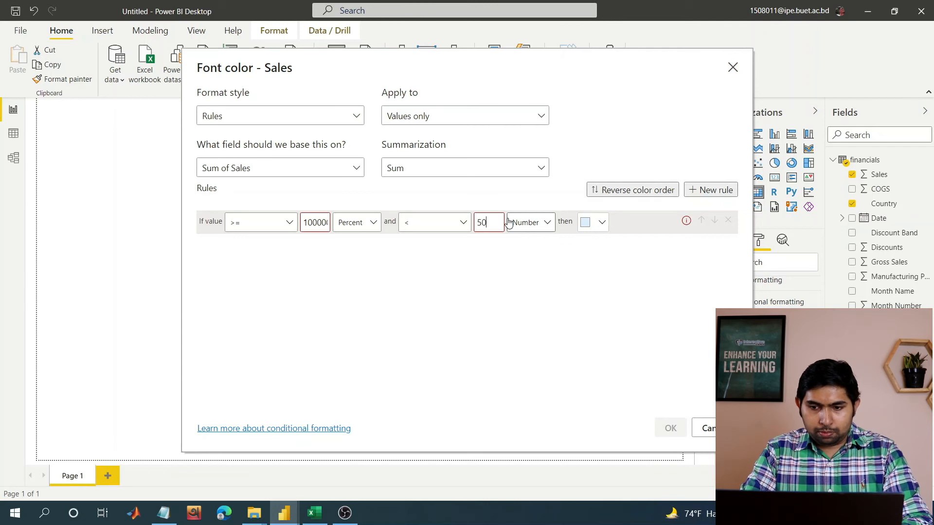
text(000000)
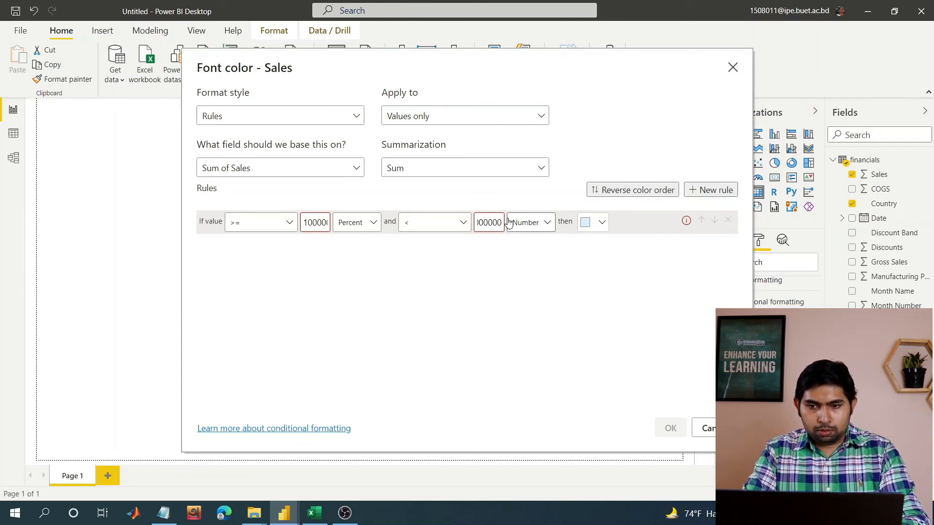
text(0)
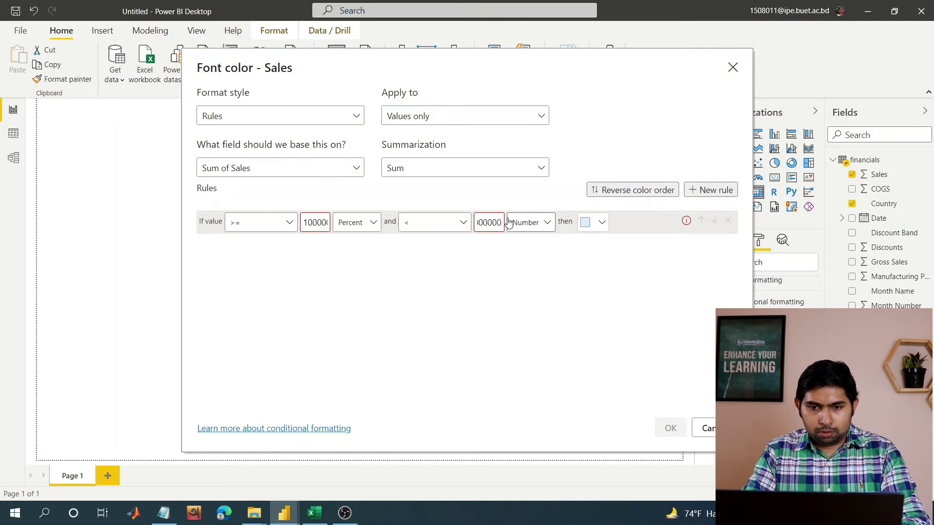
click(373, 225)
click(373, 245)
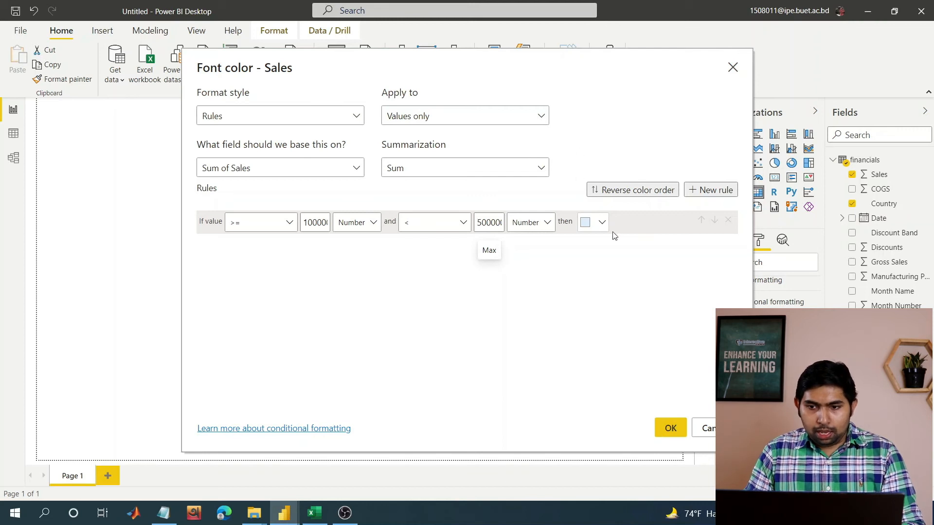
Give the first rule a custom bright green font color, about #10EC00, and apply the conditional formatting to the matrix
click(603, 223)
click(540, 414)
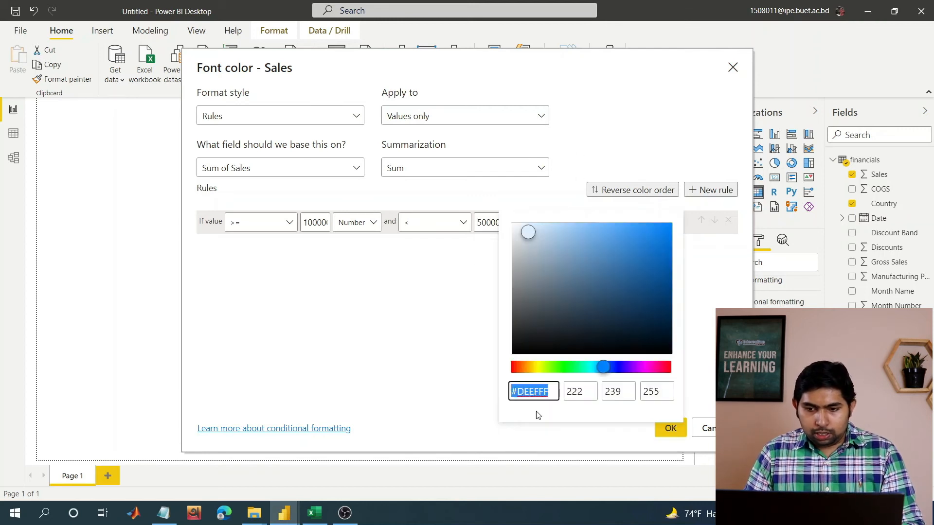
click(562, 367)
drag(663, 244, 679, 236)
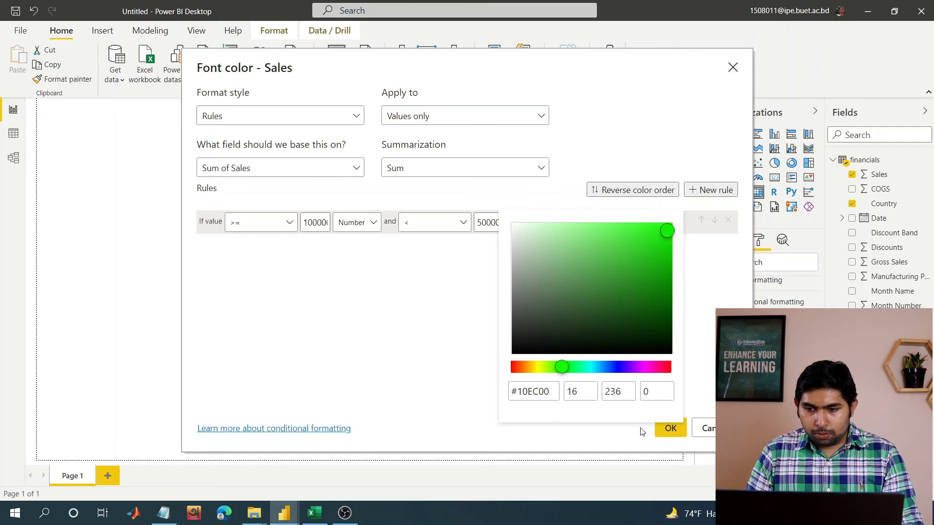
click(725, 293)
click(670, 429)
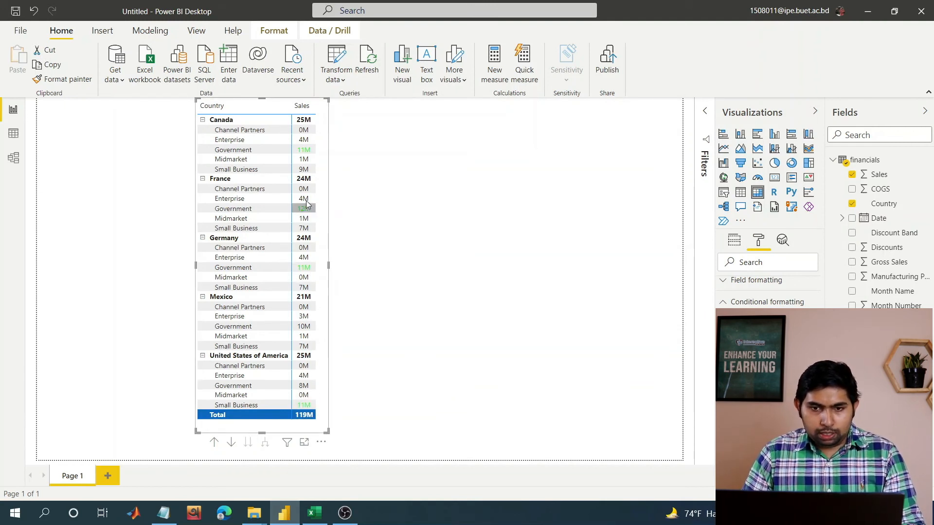
Set the matrix's overall text size to 20 and widen the visual so the Sales column fits
scroll(768, 341, up, 4)
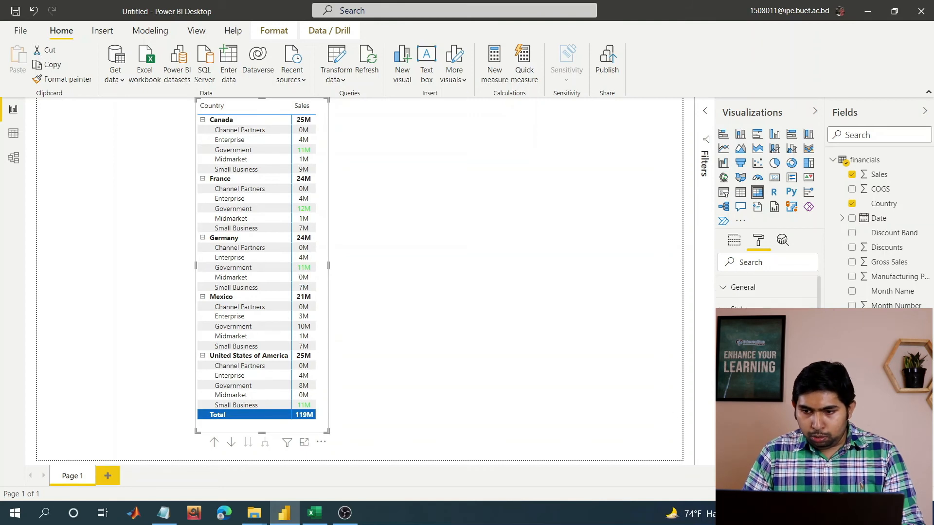
scroll(768, 289, down, 3)
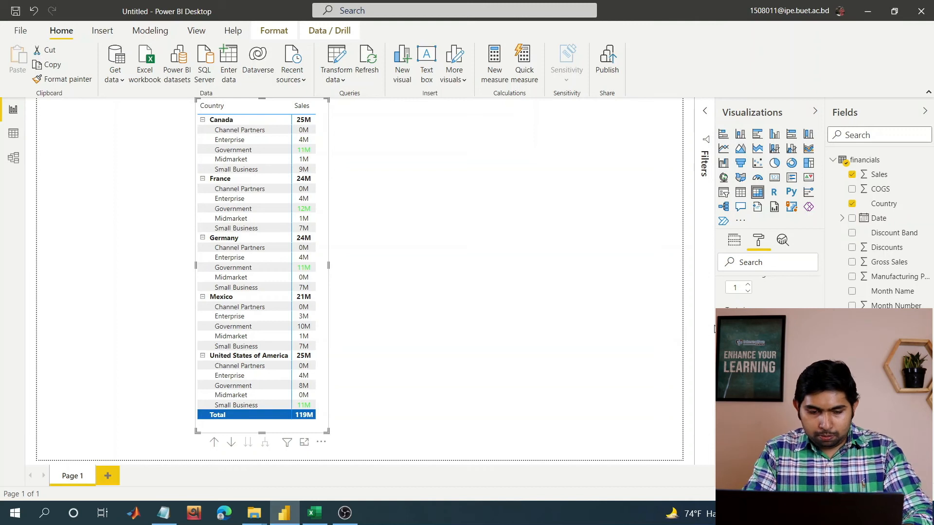
text(20)
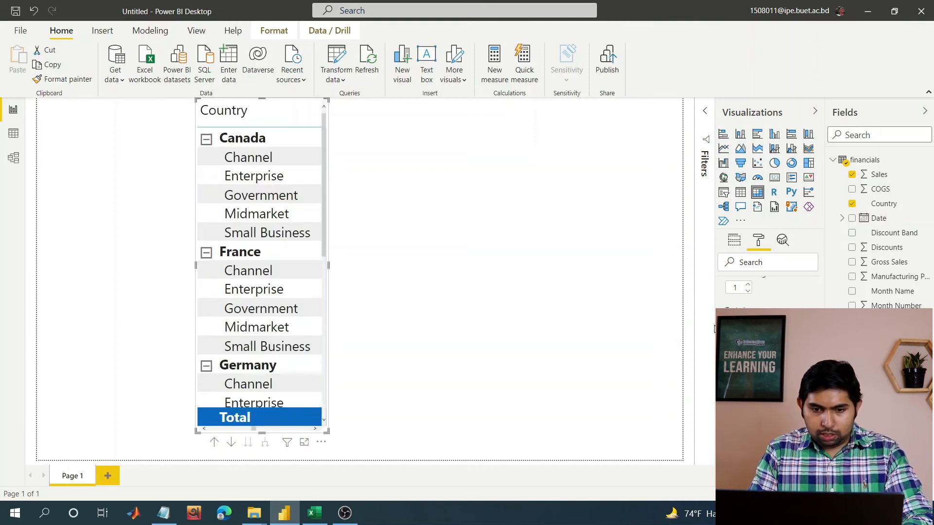
drag(328, 265, 444, 277)
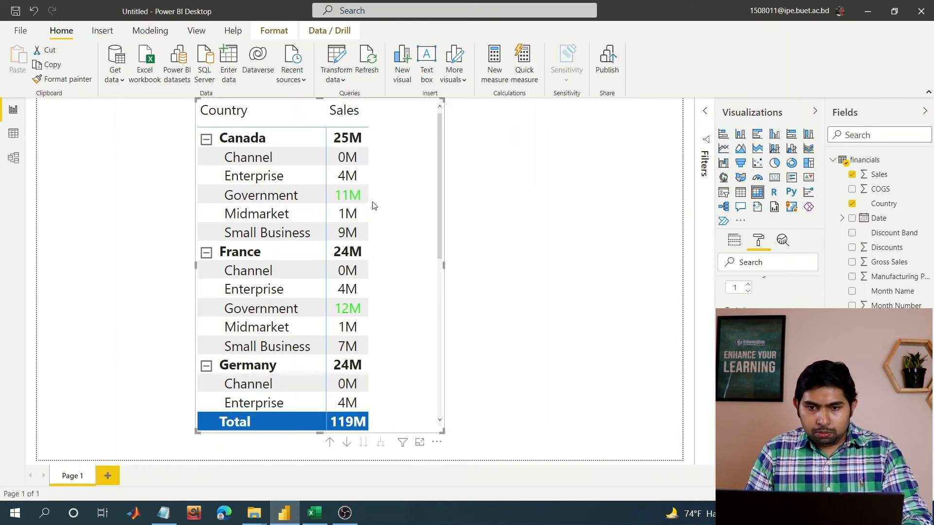
Add a second Sales font color rule for values from 0 percent to less than the number 10000000
scroll(341, 311, down, 3)
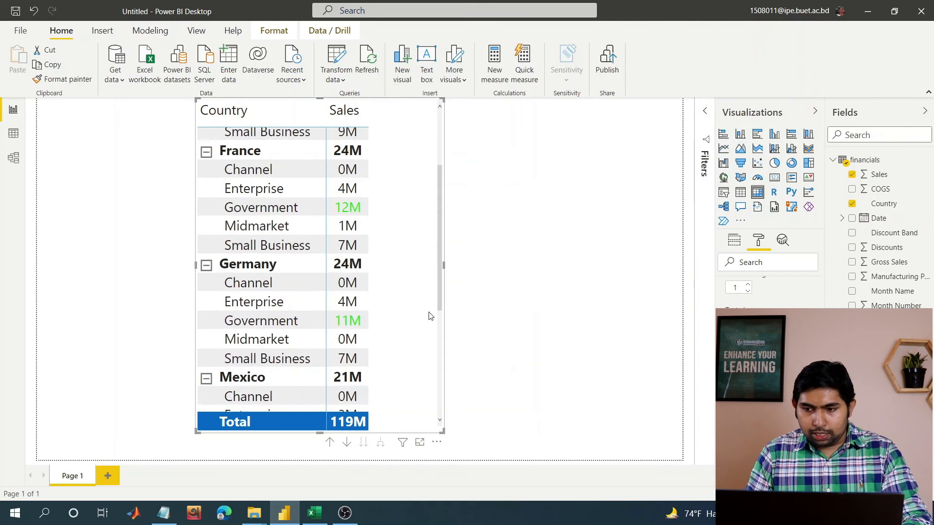
scroll(769, 297, down, 1)
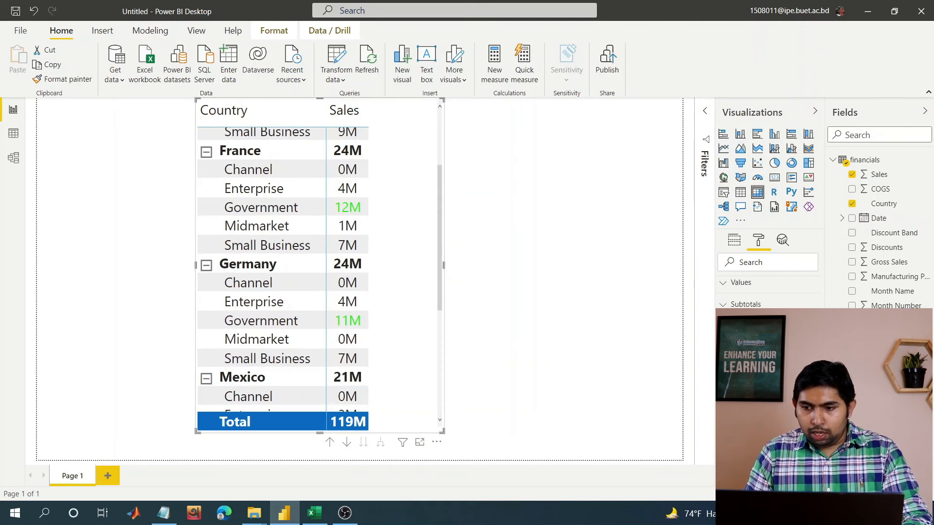
scroll(769, 295, down, 1)
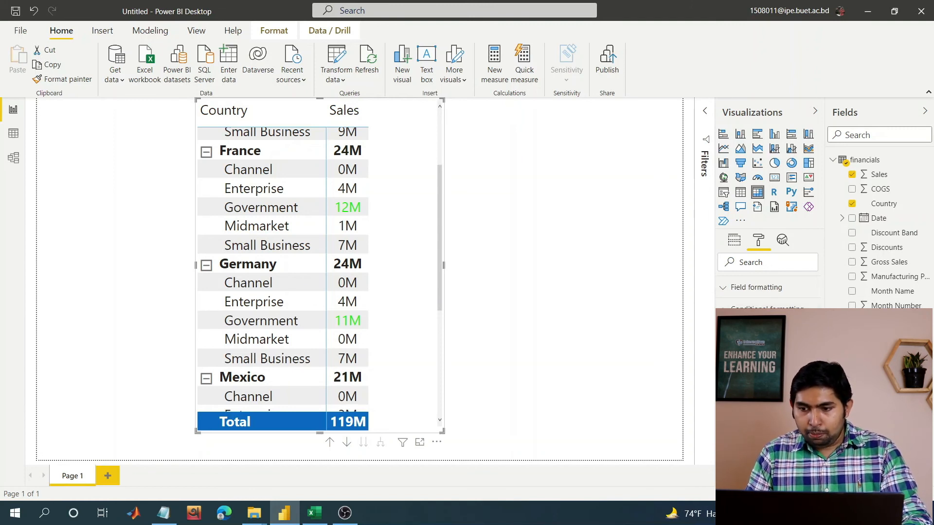
click(752, 394)
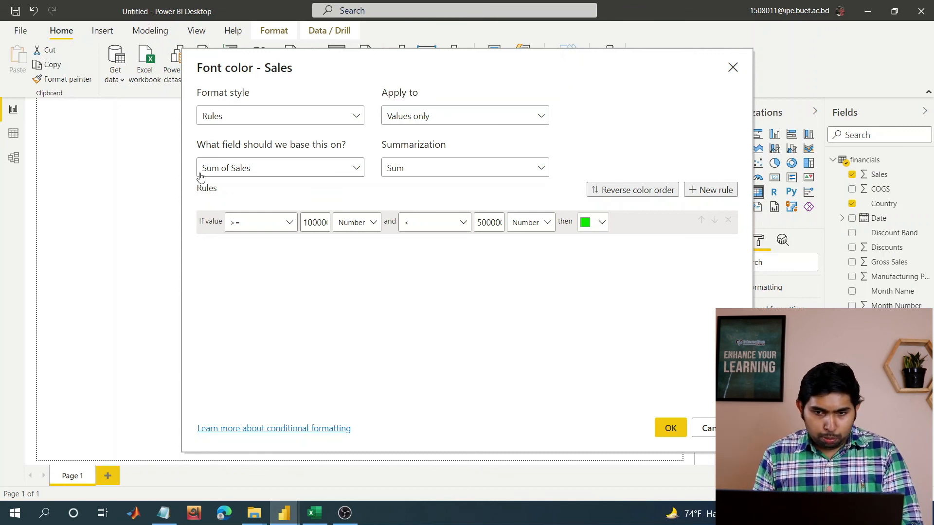
click(710, 190)
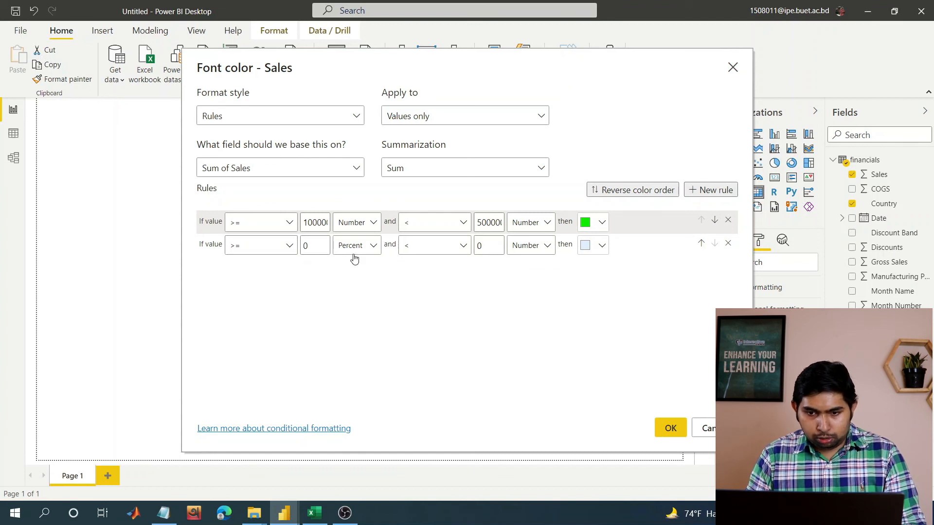
drag(500, 246, 465, 252)
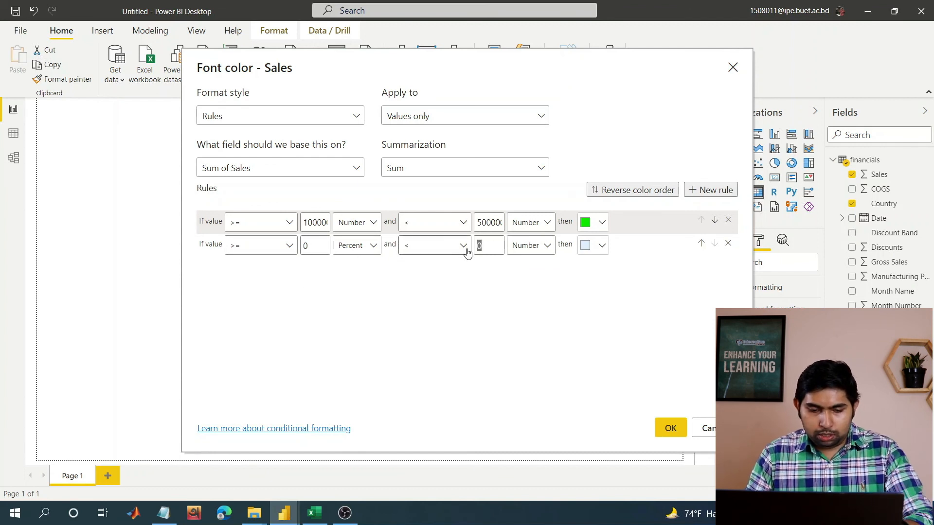
text(100)
text(00000)
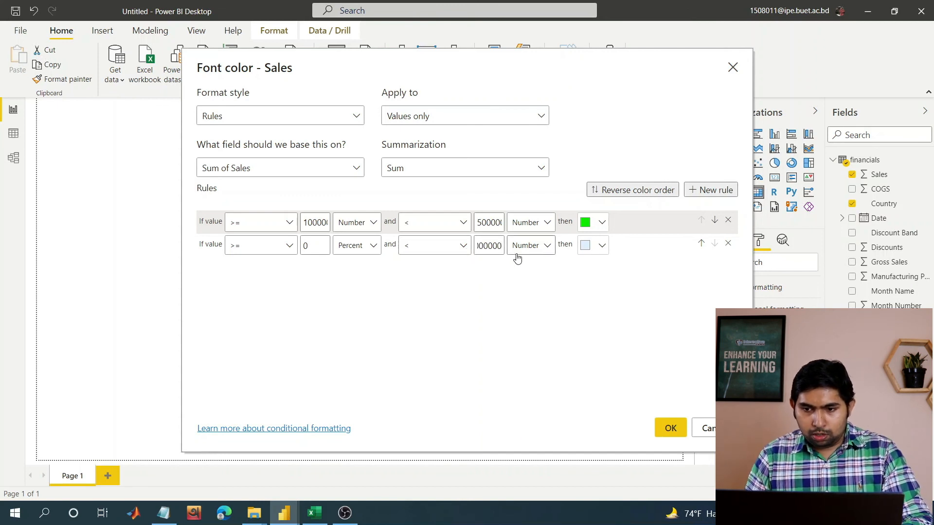
Give the second rule a custom bright red font color, about #F30303, and apply the updated conditional formatting
click(600, 254)
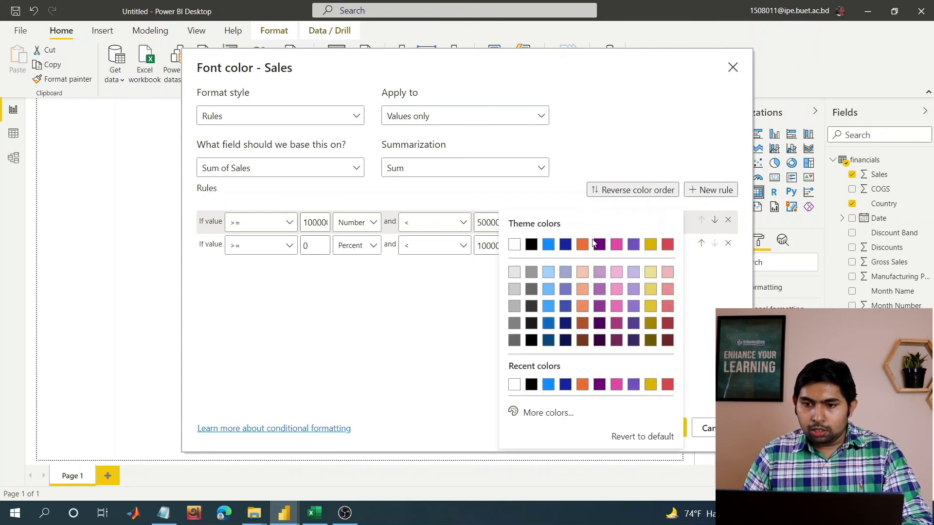
click(533, 408)
drag(603, 367, 509, 366)
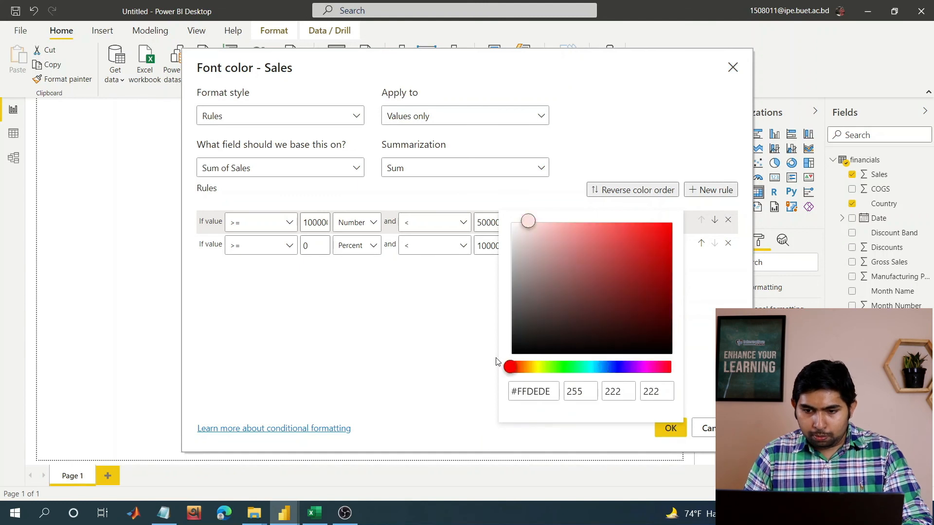
drag(537, 245, 665, 227)
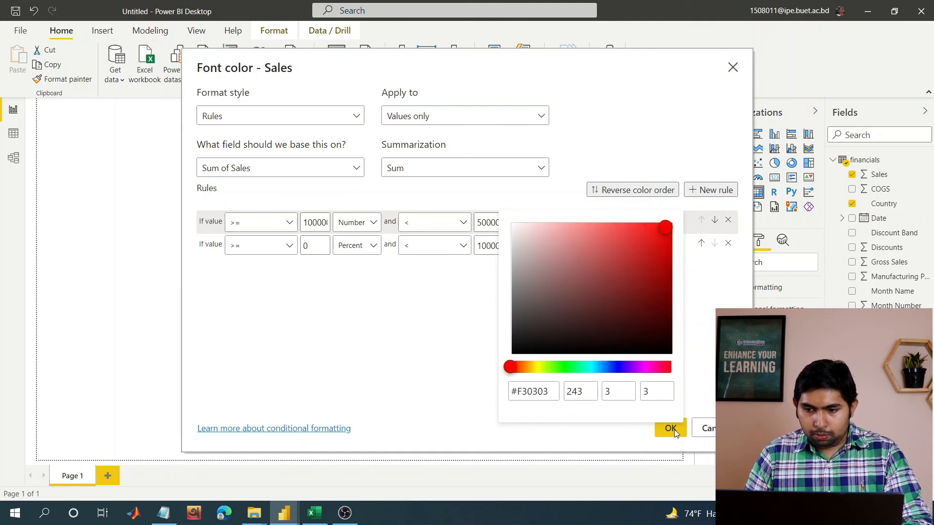
click(705, 312)
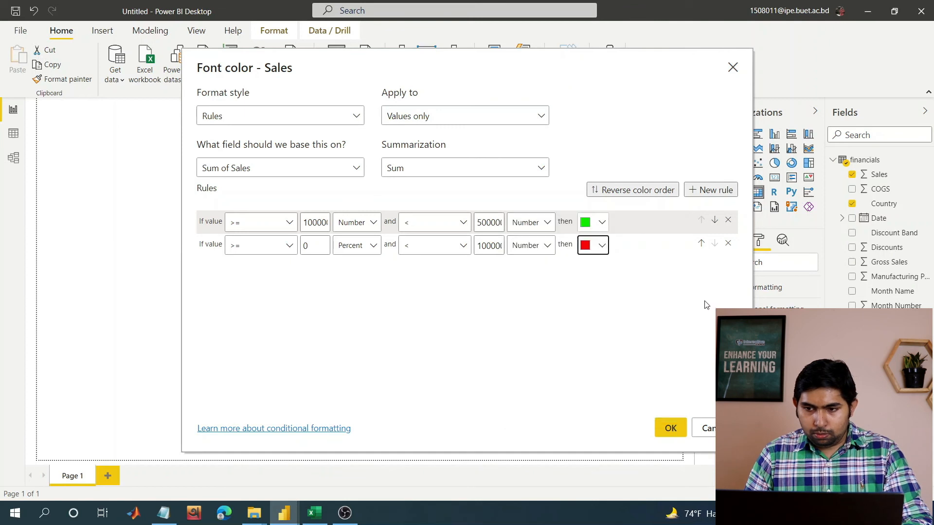
click(670, 428)
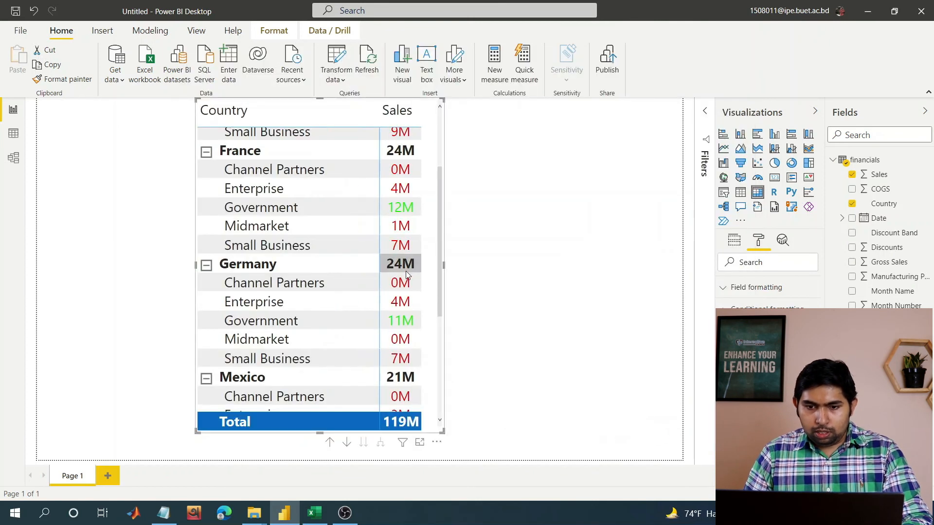
scroll(407, 228, up, 3)
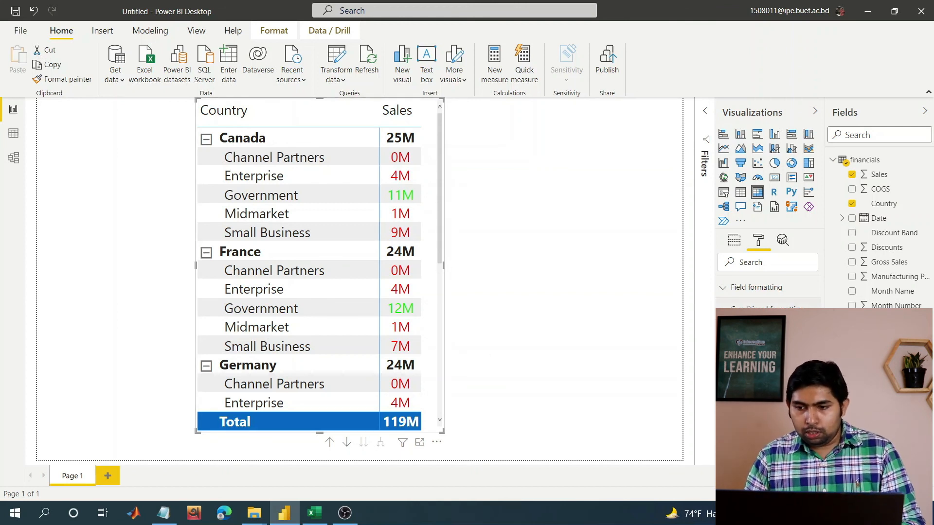
scroll(769, 312, up, 1)
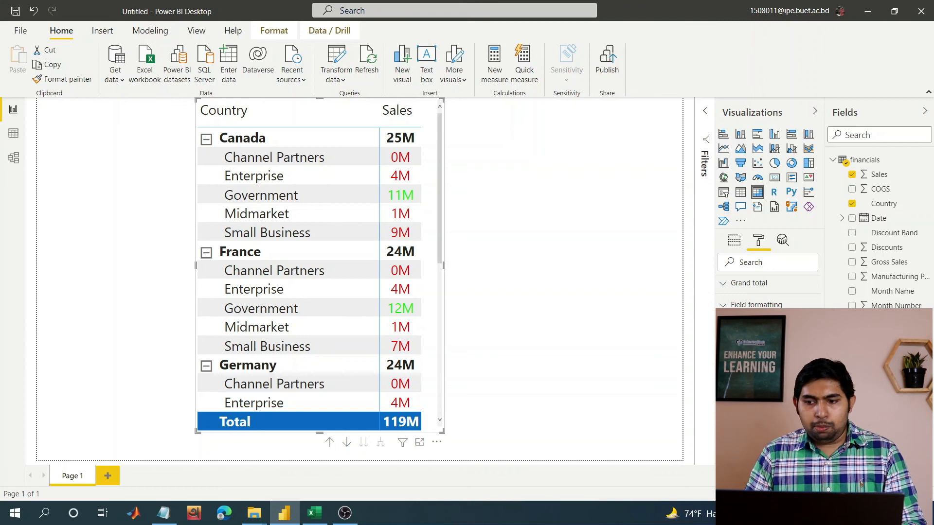
scroll(768, 292, up, 2)
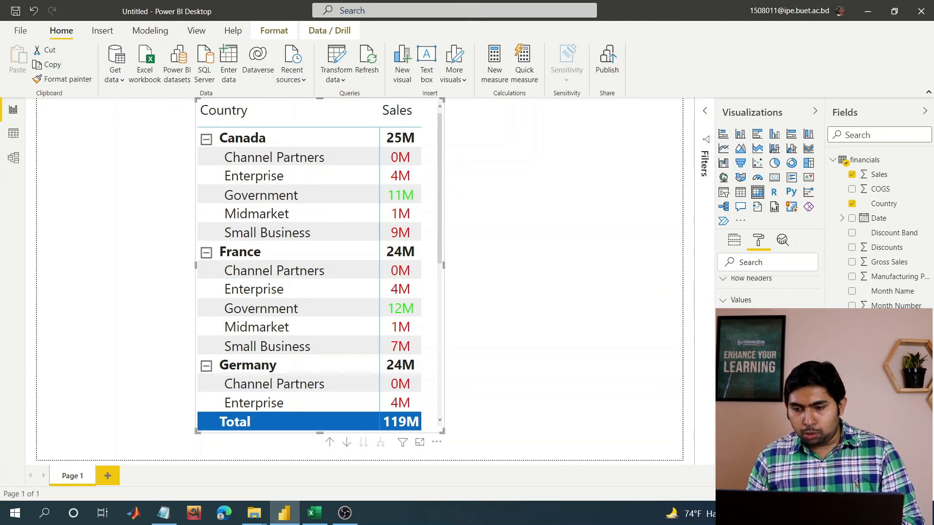